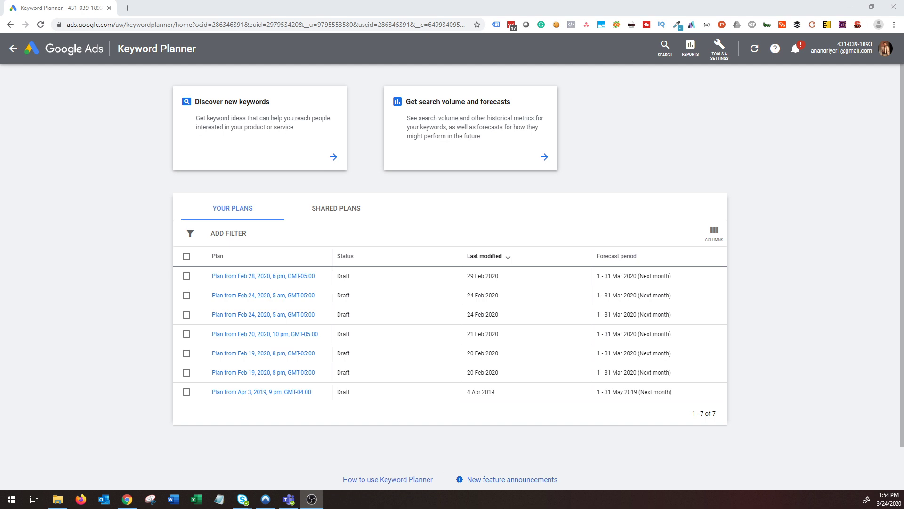
Step: Go to Keyword Planner from the Tools & Settings menu to see the seven saved draft plans
click(718, 54)
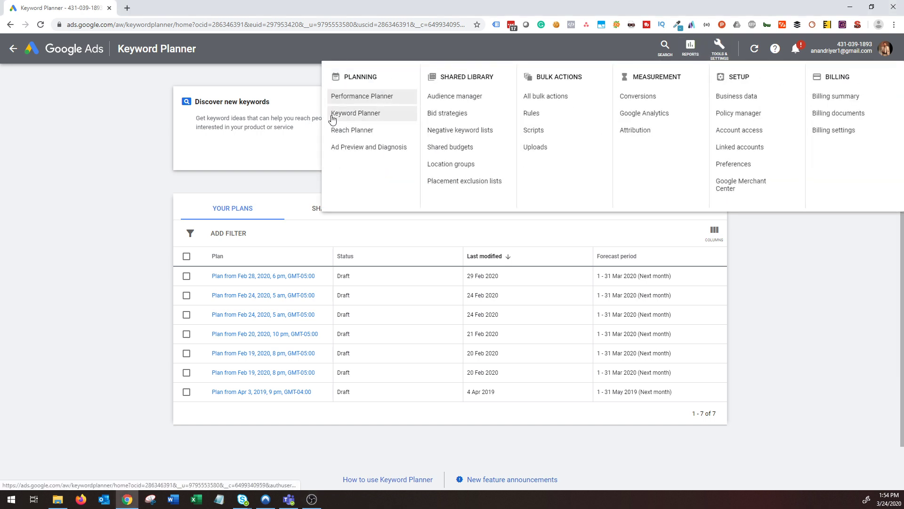
click(132, 130)
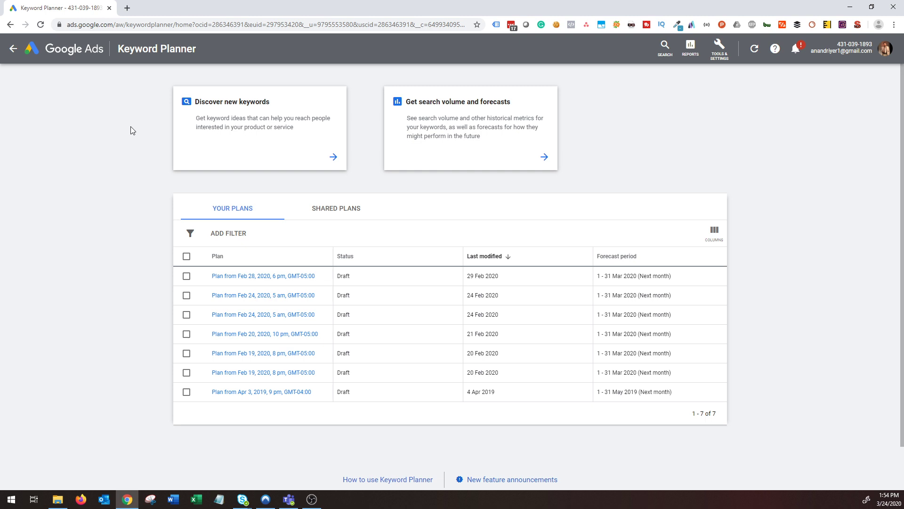
Step: Seed a keyword discovery with digital marketing services, online marketing services, seo services and social media management
click(281, 123)
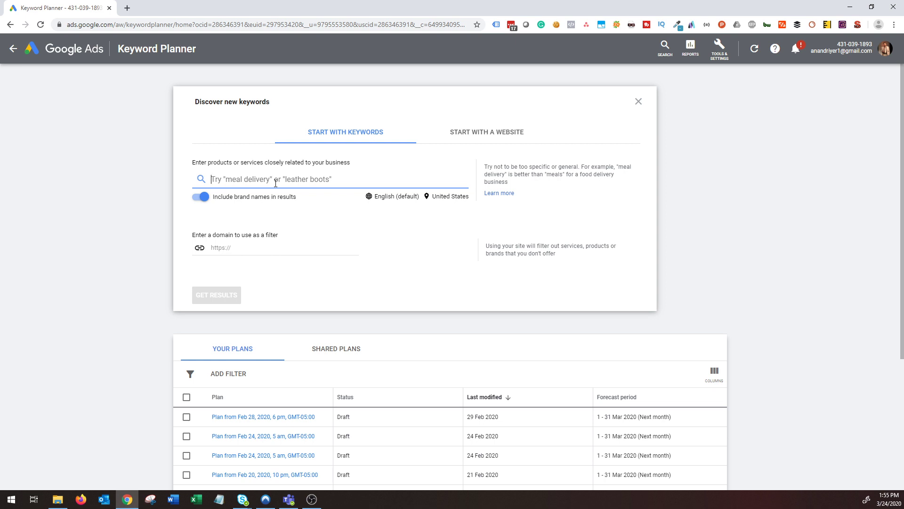
text(digital)
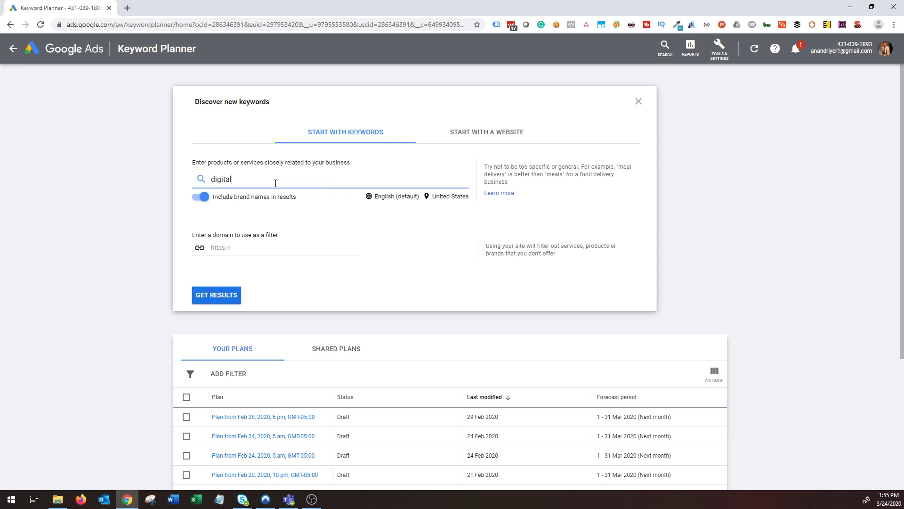
text( marketing services)
key(Return)
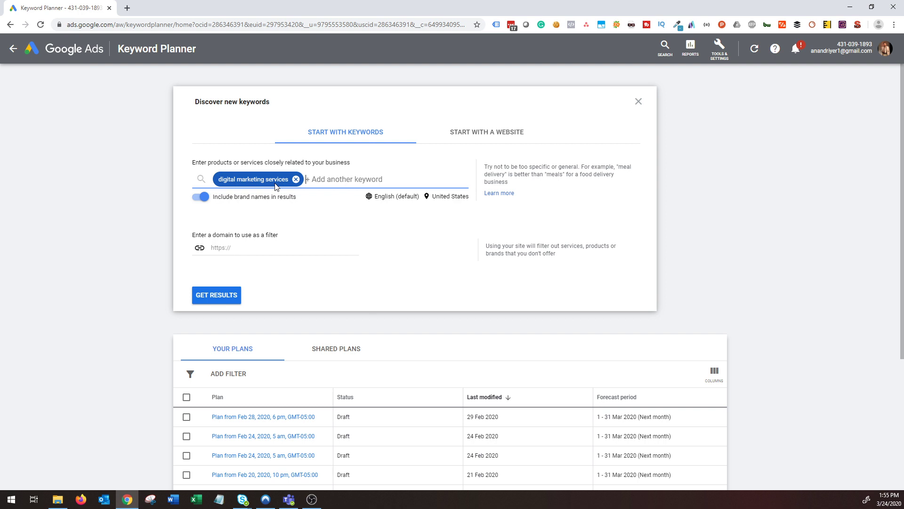
text(online marketing services)
key(Return)
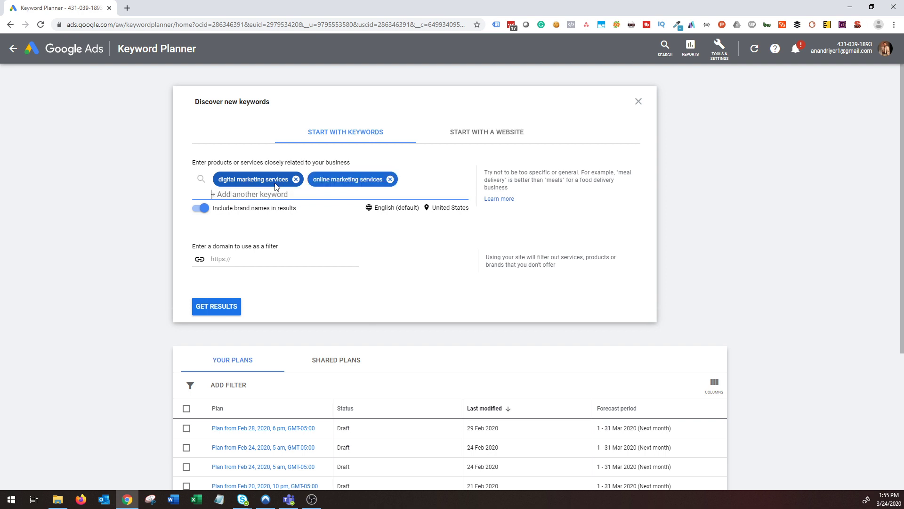
text(seo services)
key(Return)
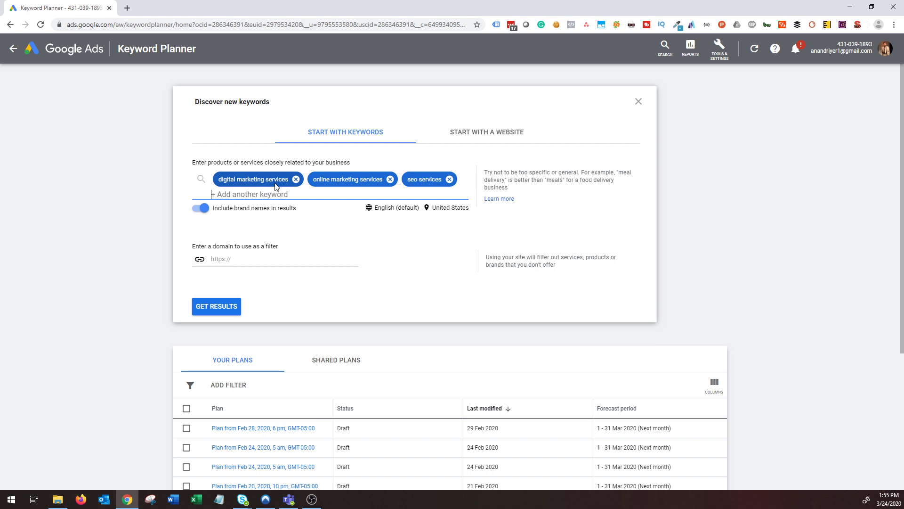
text(social media management)
key(Return)
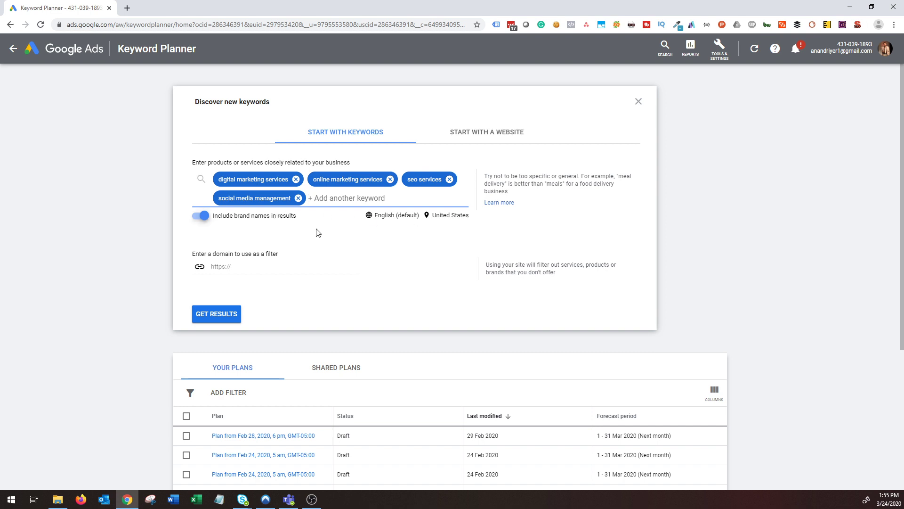
click(445, 217)
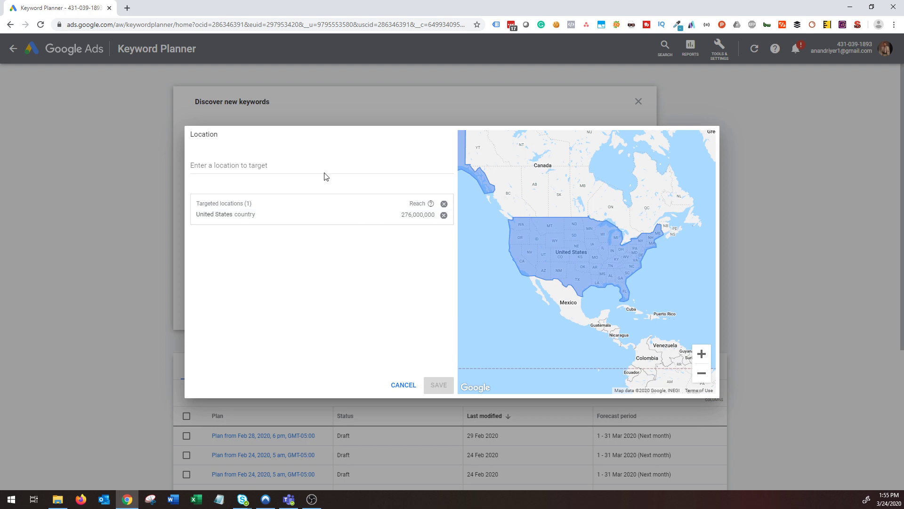
Step: Add United Kingdom alongside United States as target locations and get the 2,051 keyword ideas
click(278, 168)
text(united)
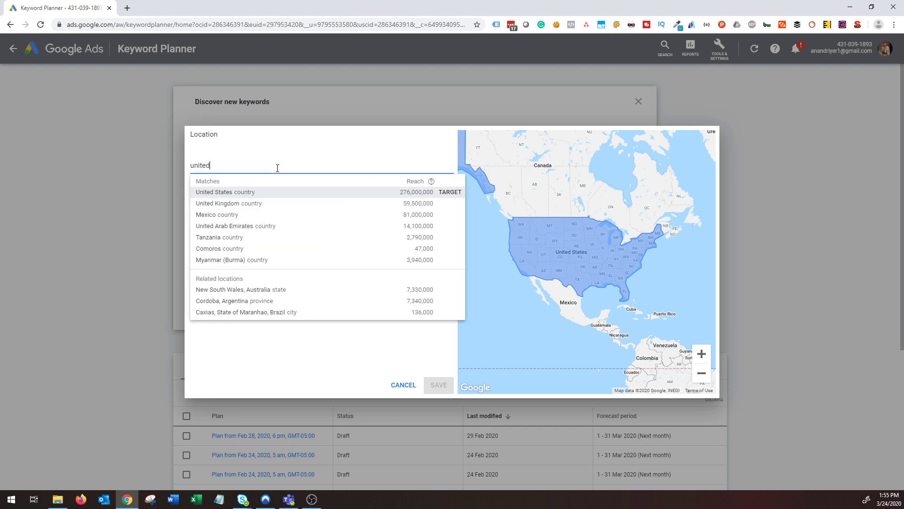
click(450, 203)
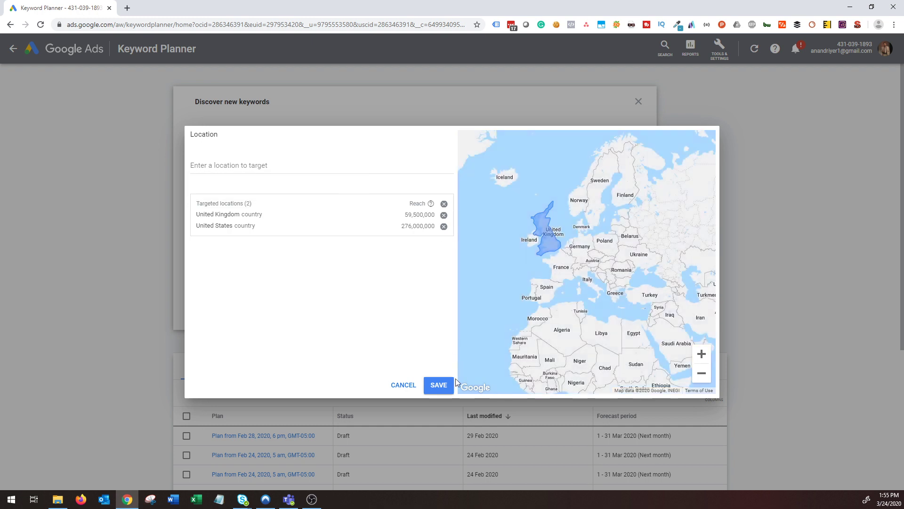
click(443, 385)
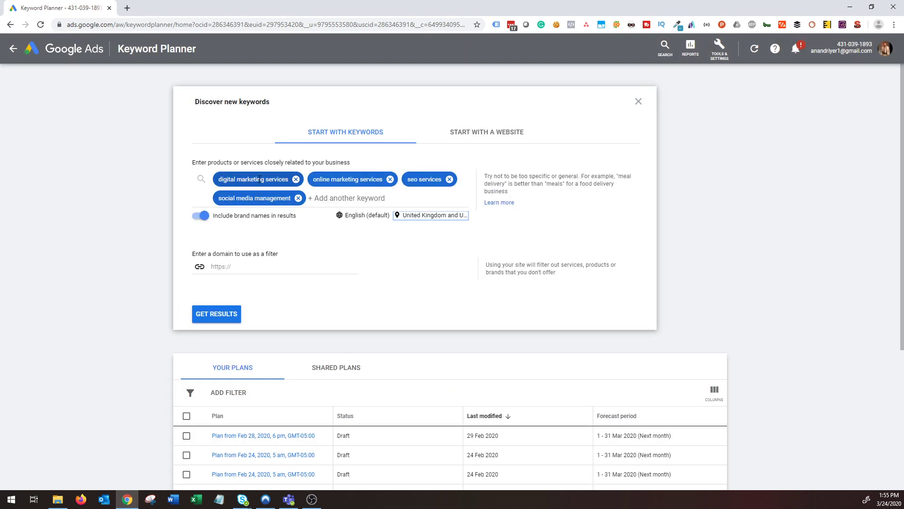
click(229, 325)
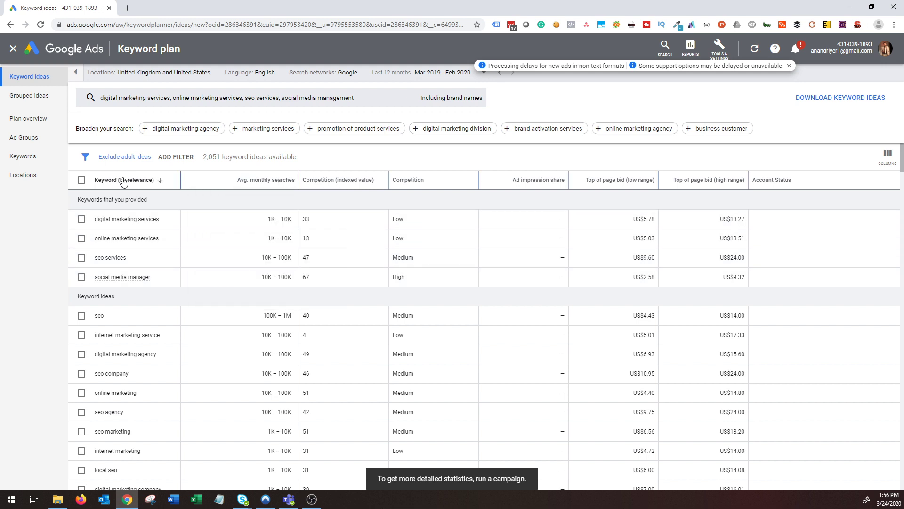
Step: Scroll the ideas table and read the monthly searches, competition and top-of-page bid column definitions
mouse_move(242, 186)
scroll(125, 248, down, 2)
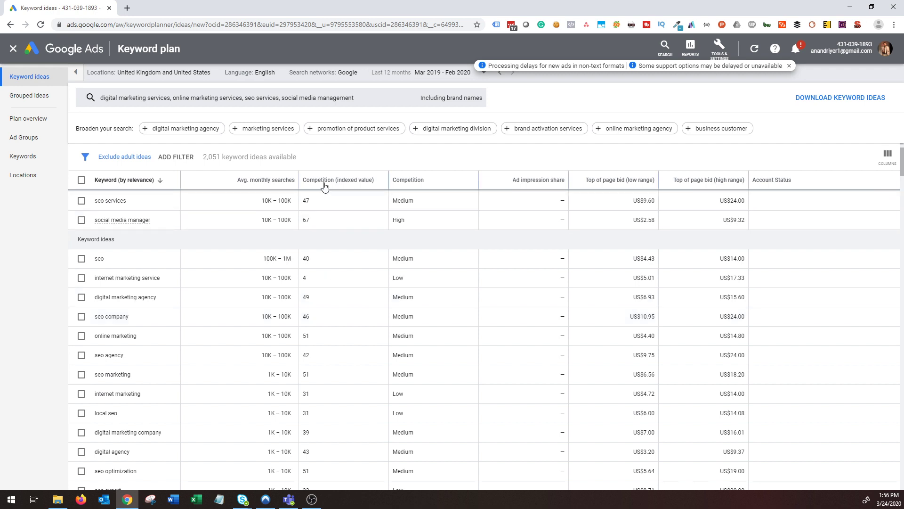
mouse_move(323, 184)
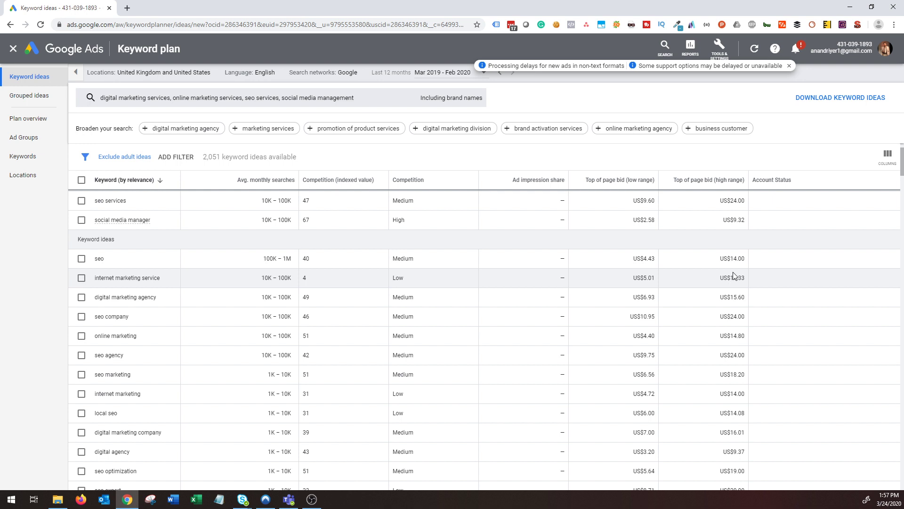
mouse_move(717, 184)
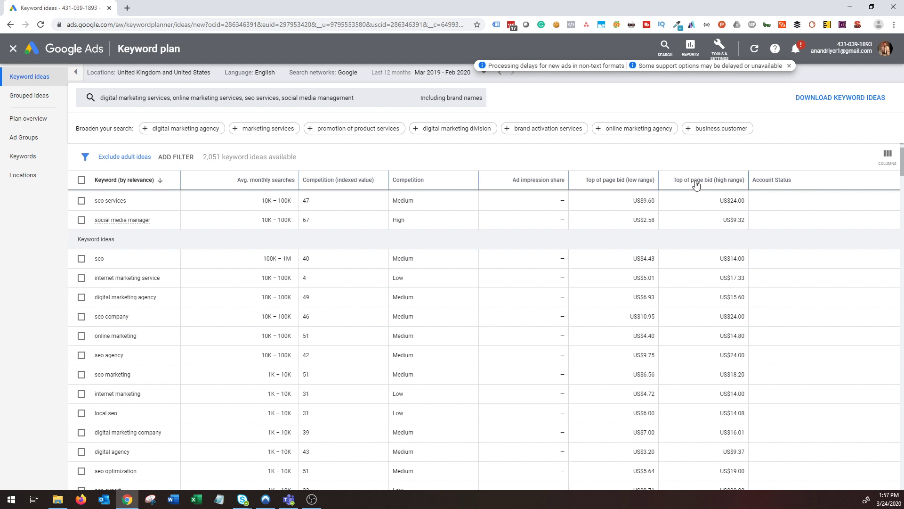
mouse_move(637, 184)
mouse_move(279, 182)
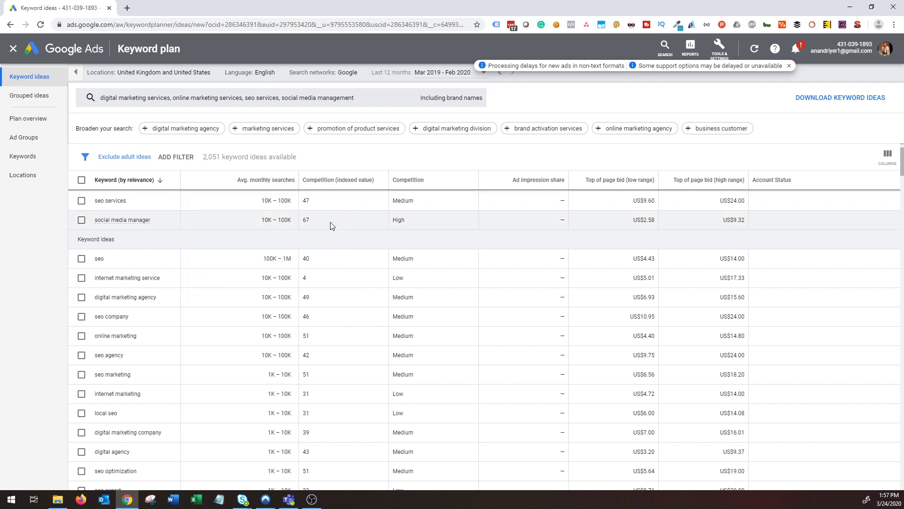
scroll(234, 328, down, 1)
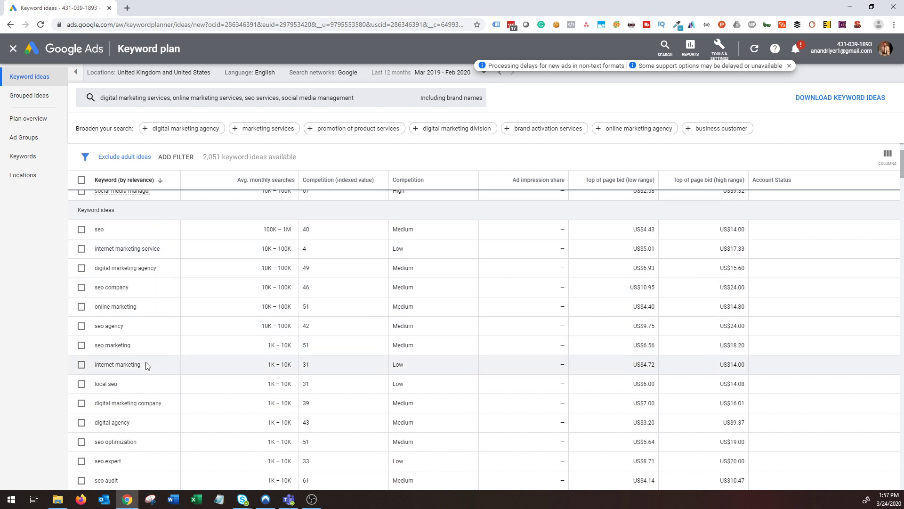
scroll(147, 371, down, 3)
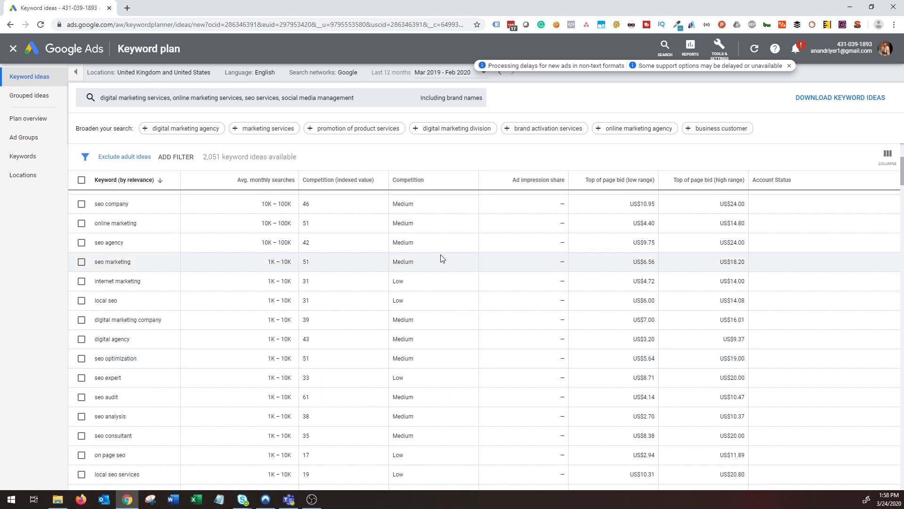
scroll(424, 376, up, 1)
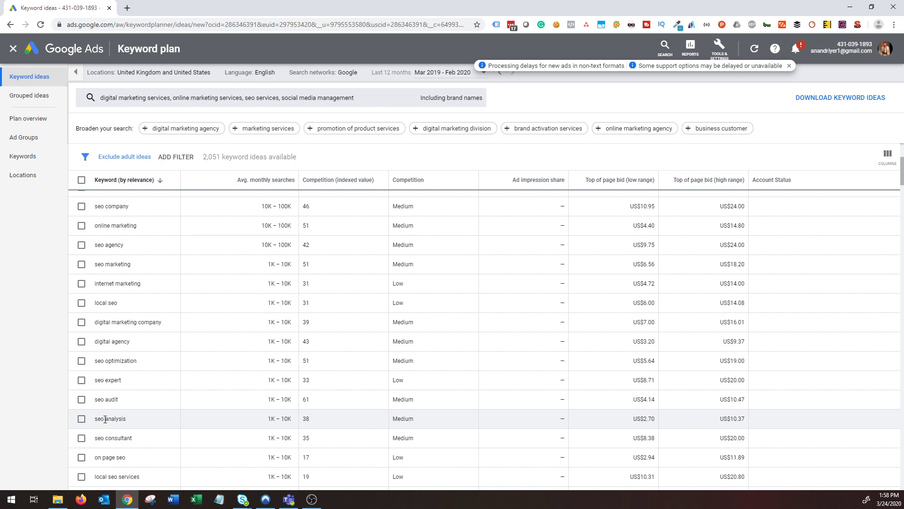
scroll(105, 419, down, 1)
scroll(105, 420, down, 4)
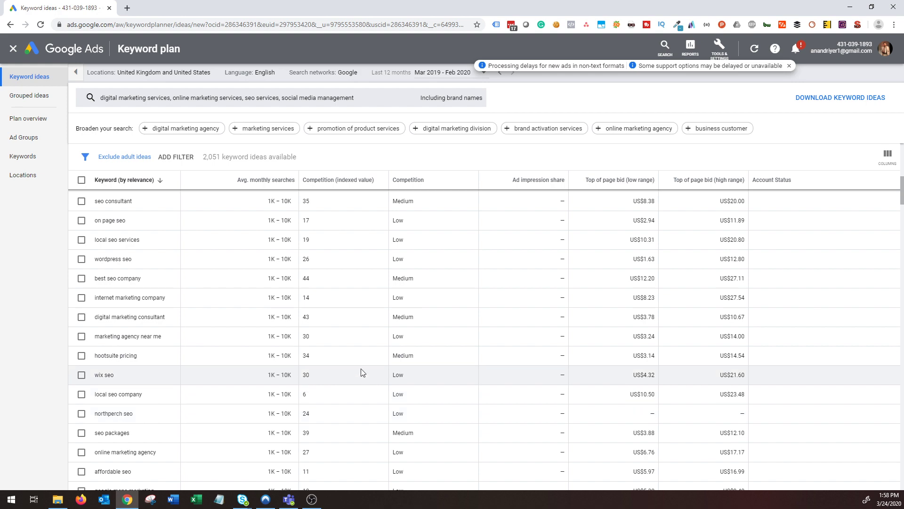
scroll(362, 372, up, 2)
scroll(363, 372, up, 4)
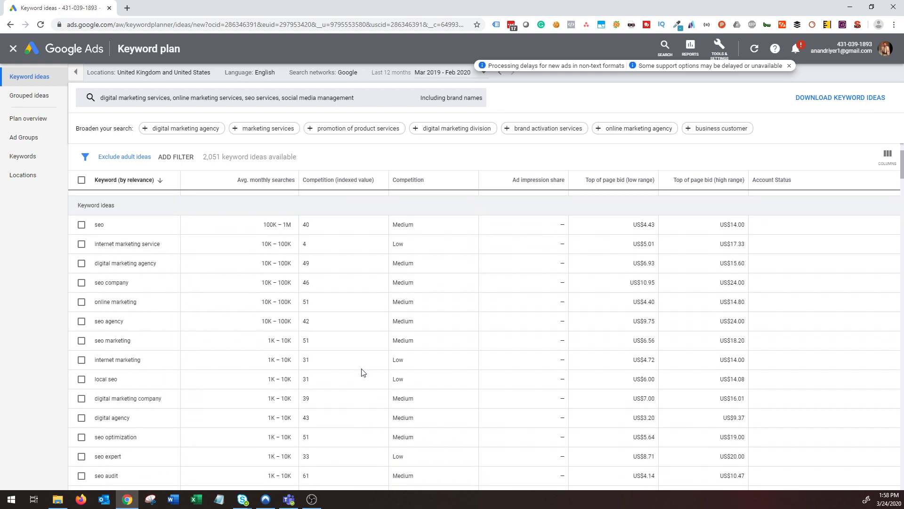
scroll(363, 372, up, 2)
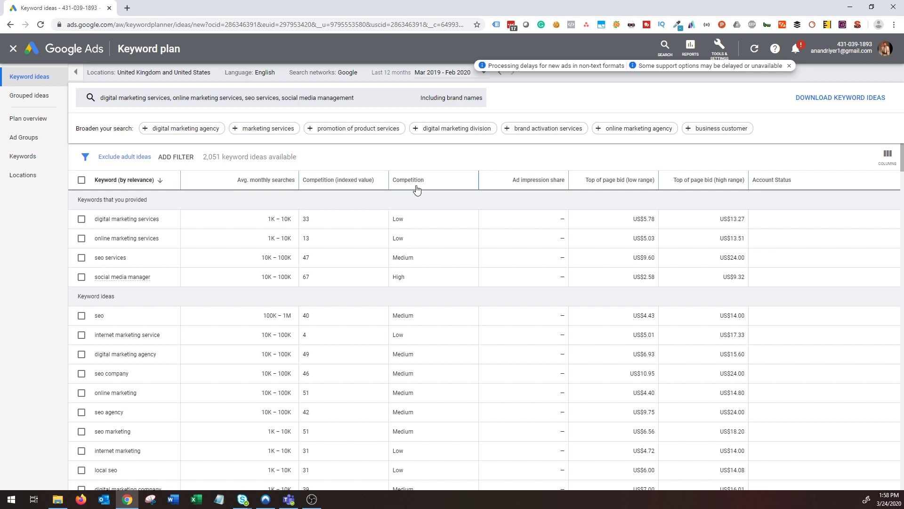
Step: Return to the Keyword Planner start page and choose Get search volume and forecasts
click(719, 47)
click(349, 113)
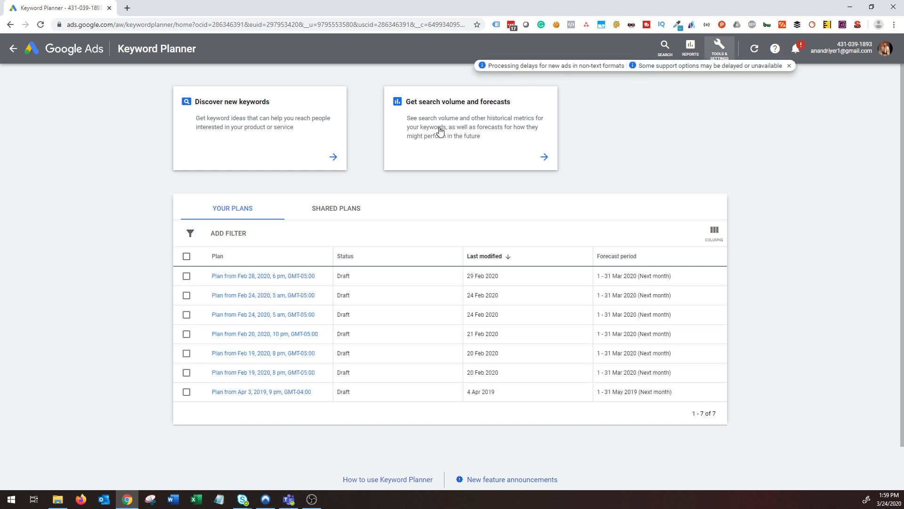
click(462, 128)
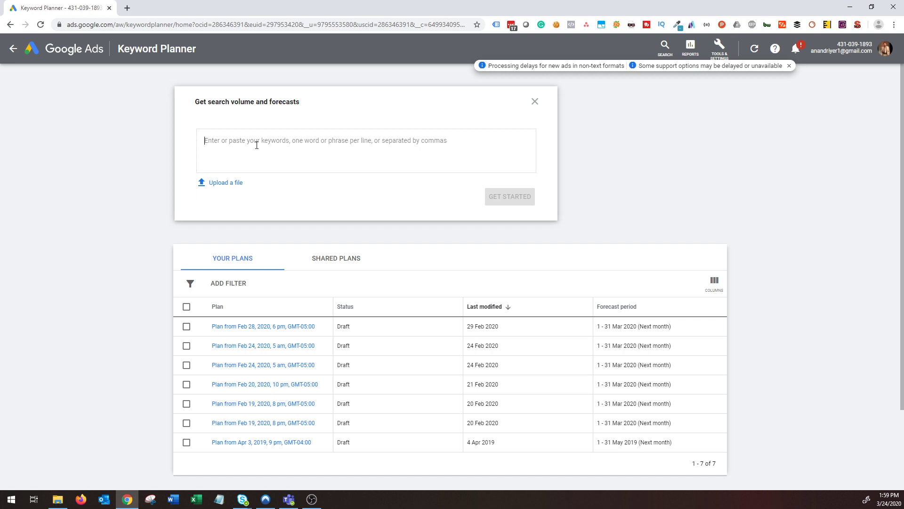
Step: Enter 'digital marketing services' and 'online marketing services' on separate lines and get their forecast
text(digital markeitng)
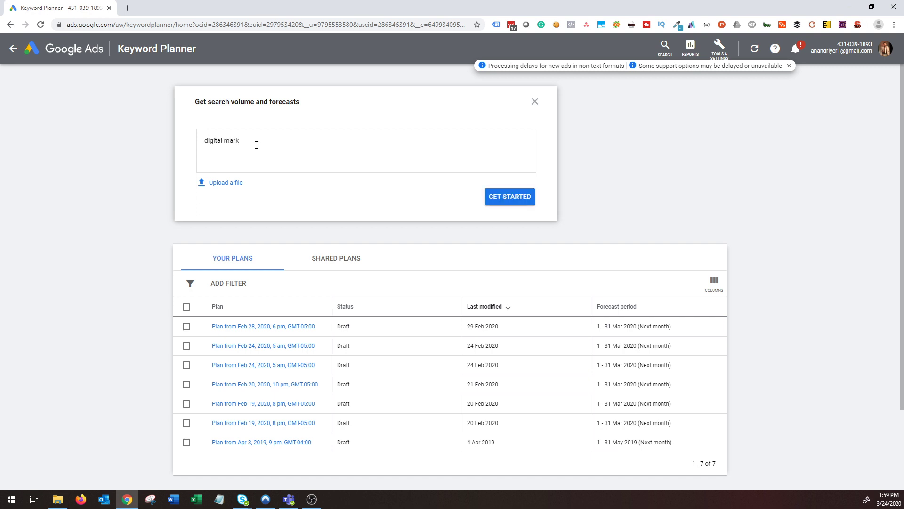
key(BackSpace)
key(BackSpace)
key(BackSpace)
key(BackSpace)
text(ting services)
key(Return)
text(online a)
key(BackSpace)
text(marketing services)
click(495, 199)
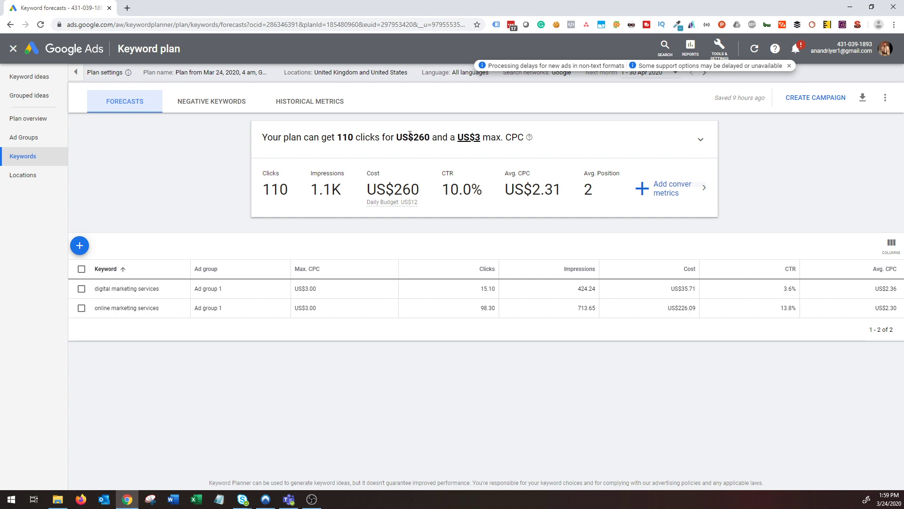
Step: Pick the US$5.75 point on the Max. CPC chart, giving 140 clicks, 2K impressions, 7.0% CTR
click(474, 143)
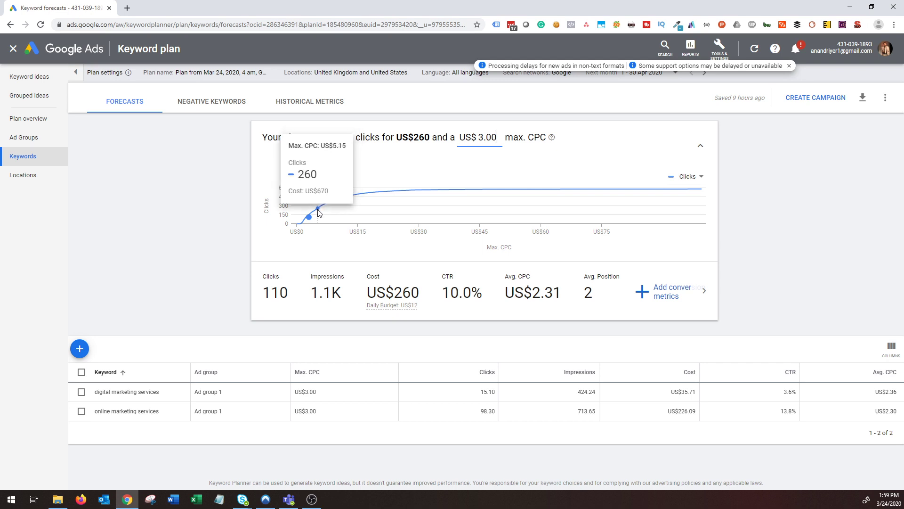
key(Escape)
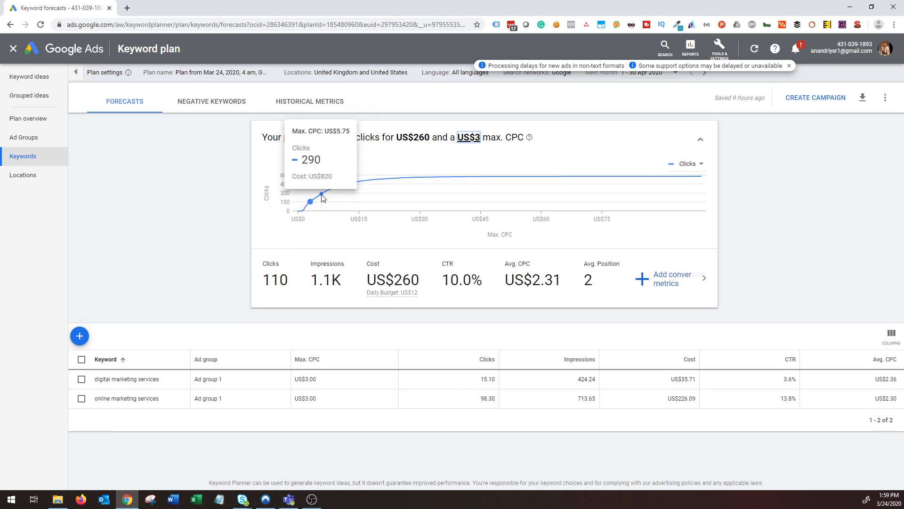
click(321, 197)
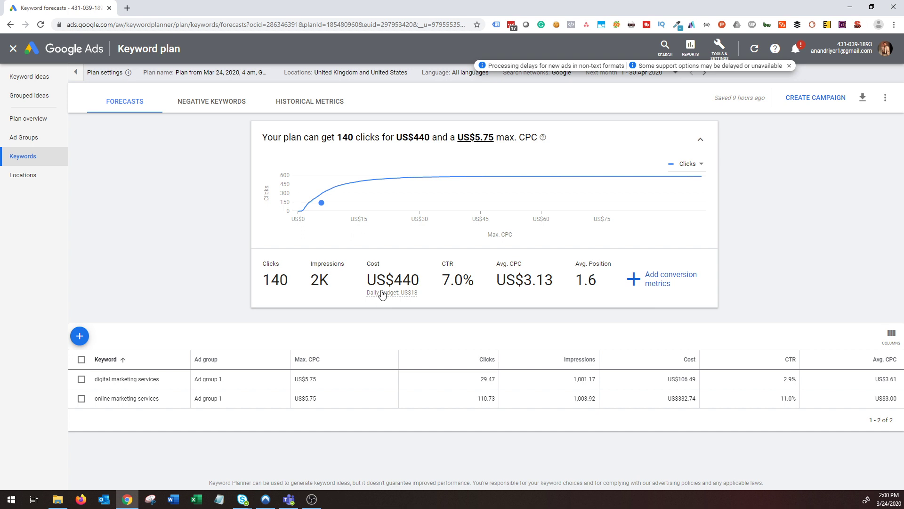
mouse_move(382, 294)
Step: Add a 3% expected conversion rate to the forecast metrics and save it
click(671, 285)
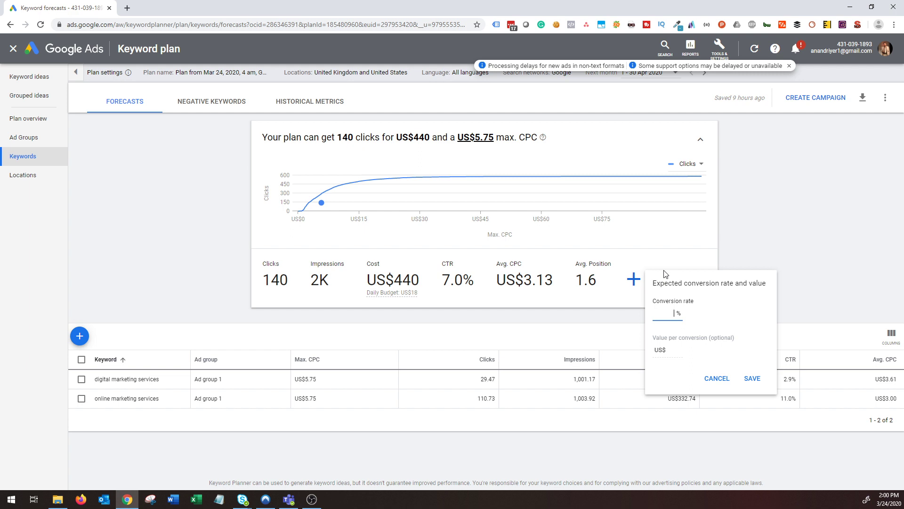
click(751, 379)
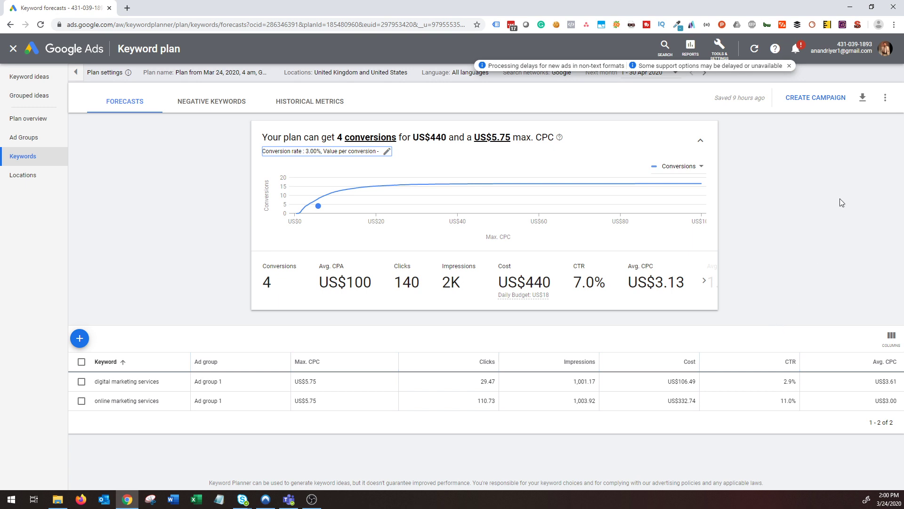
click(718, 53)
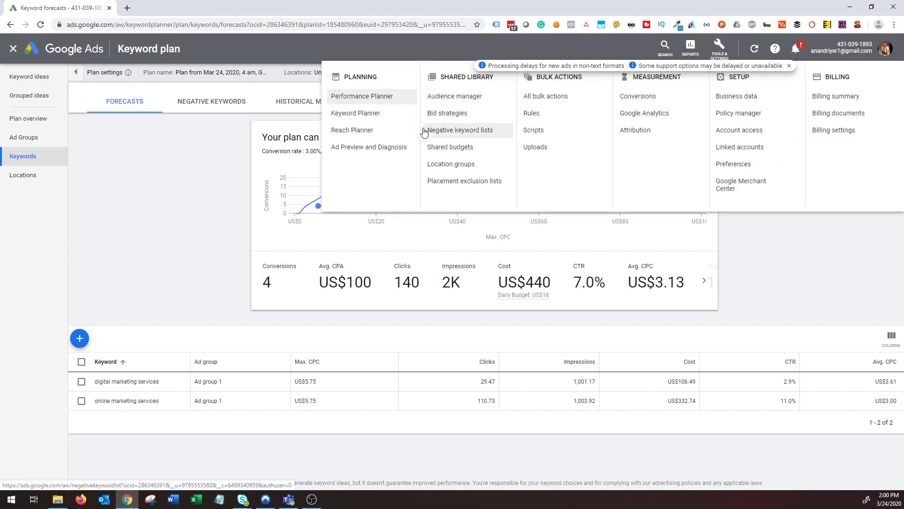
click(355, 115)
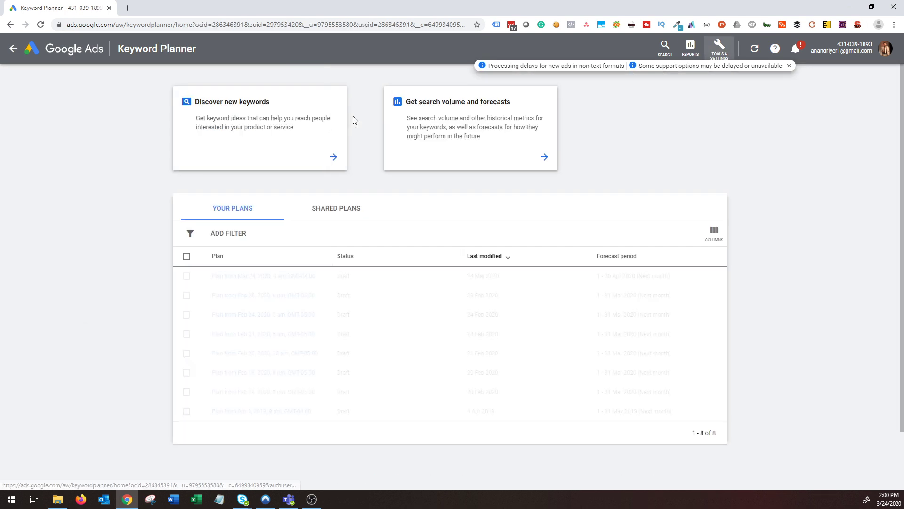
click(245, 123)
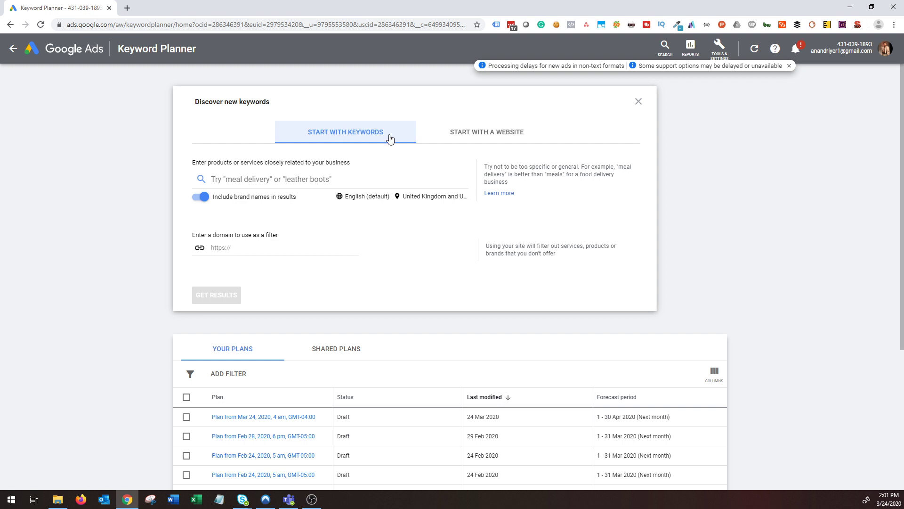
click(483, 134)
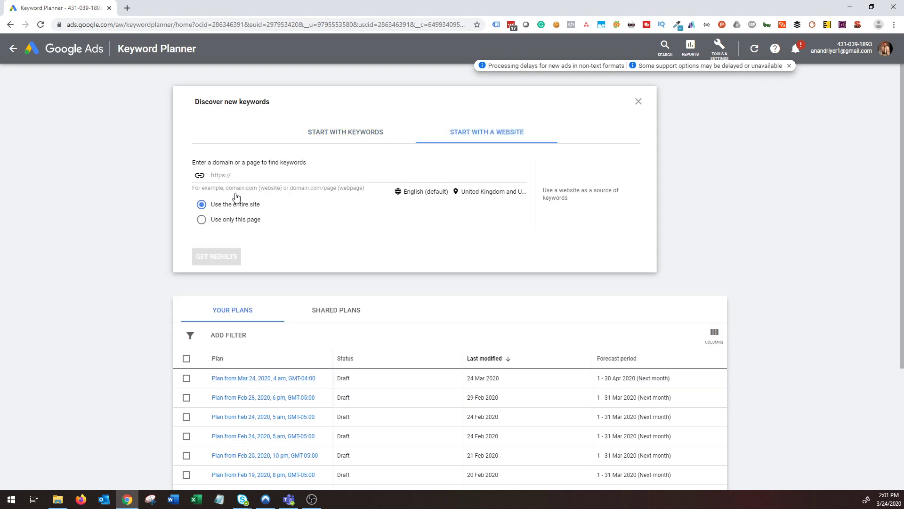
click(236, 179)
text(h)
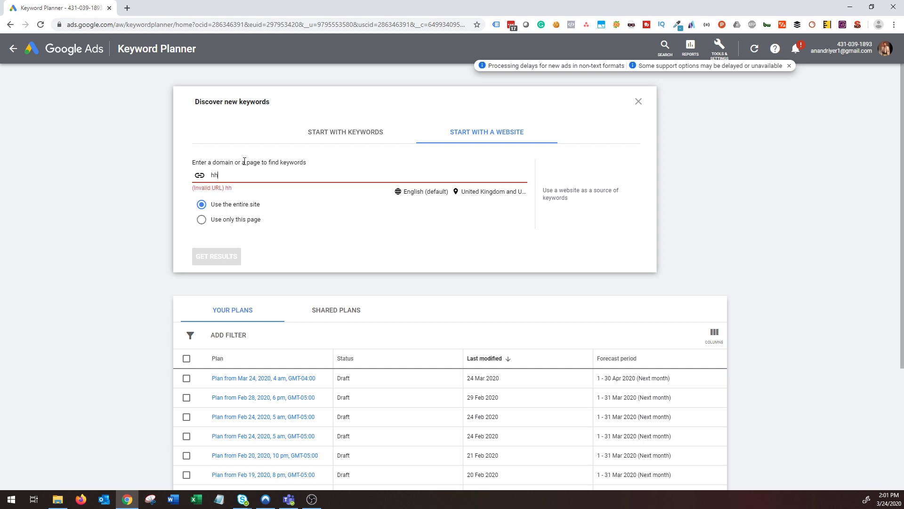
text(ttps://www.anandri)
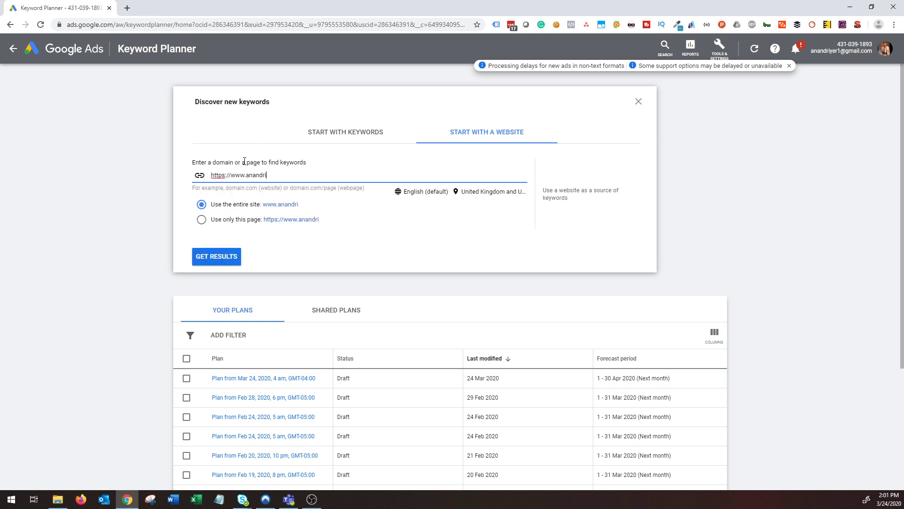
text(yer.com)
click(253, 150)
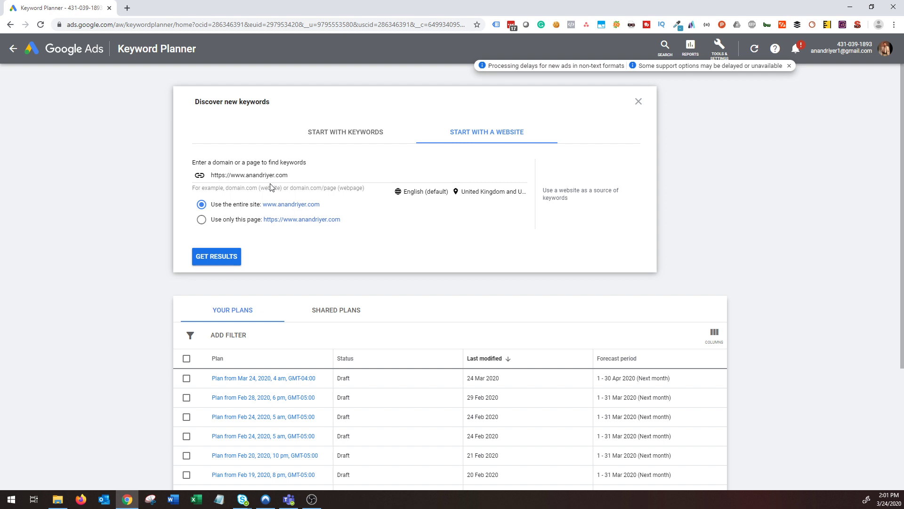
Step: Get keyword ideas for the anandriyer.com site and scroll through the 200 suggestions
click(224, 260)
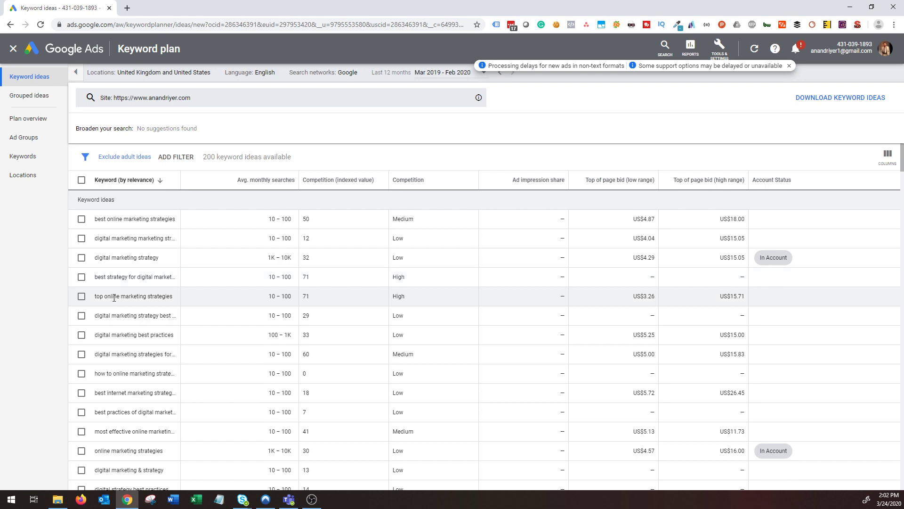
scroll(150, 302, down, 1)
scroll(150, 302, down, 5)
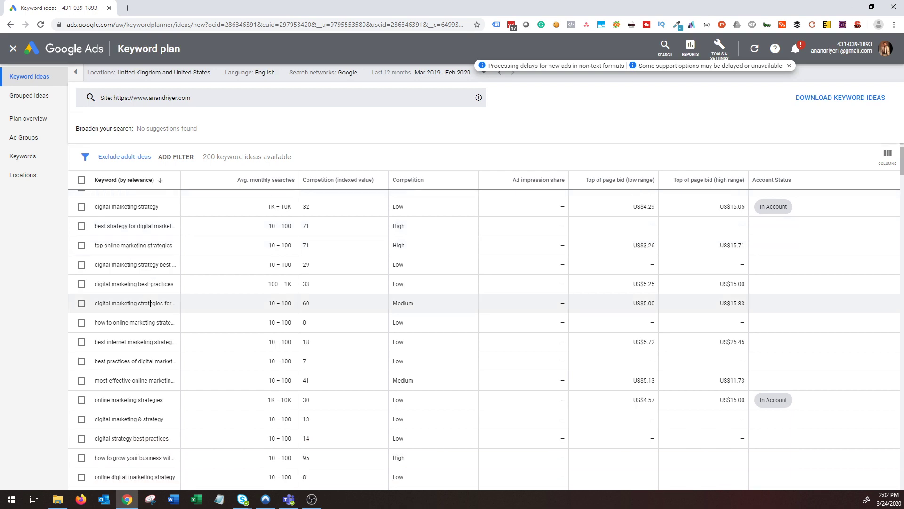
scroll(111, 344, down, 2)
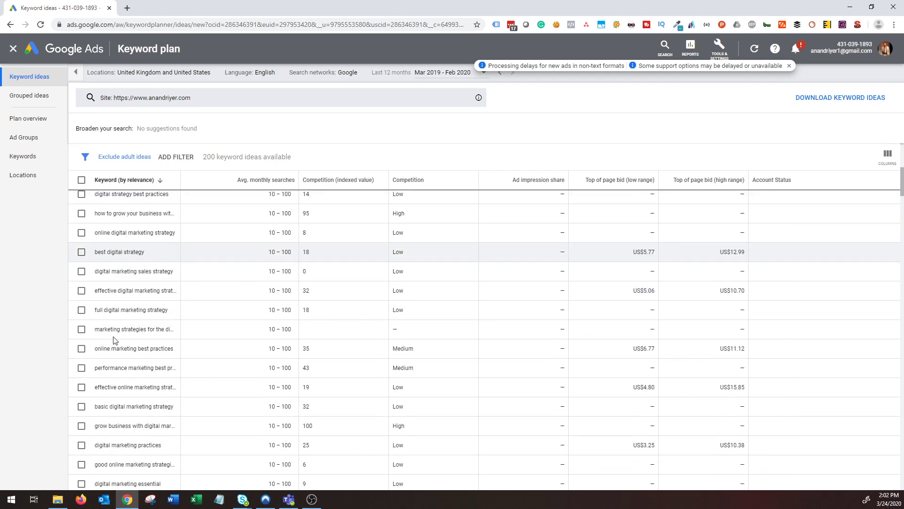
scroll(132, 350, down, 2)
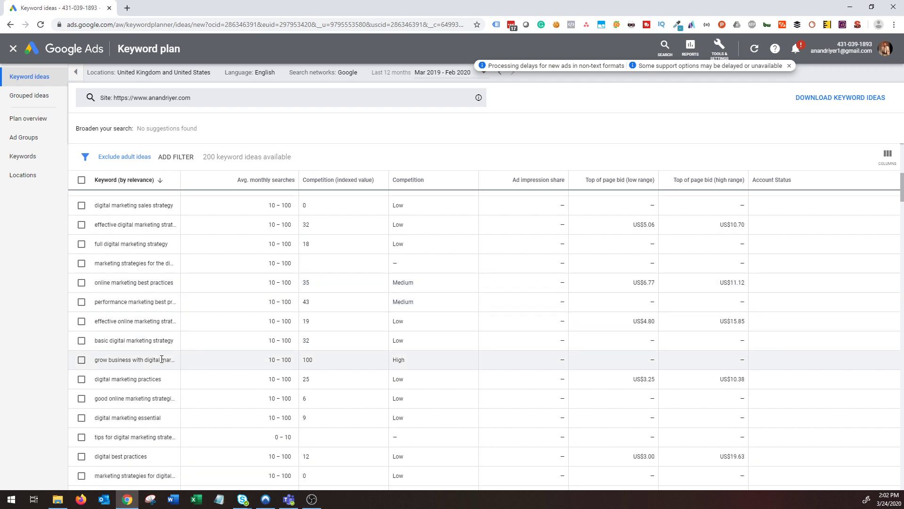
scroll(146, 358, down, 2)
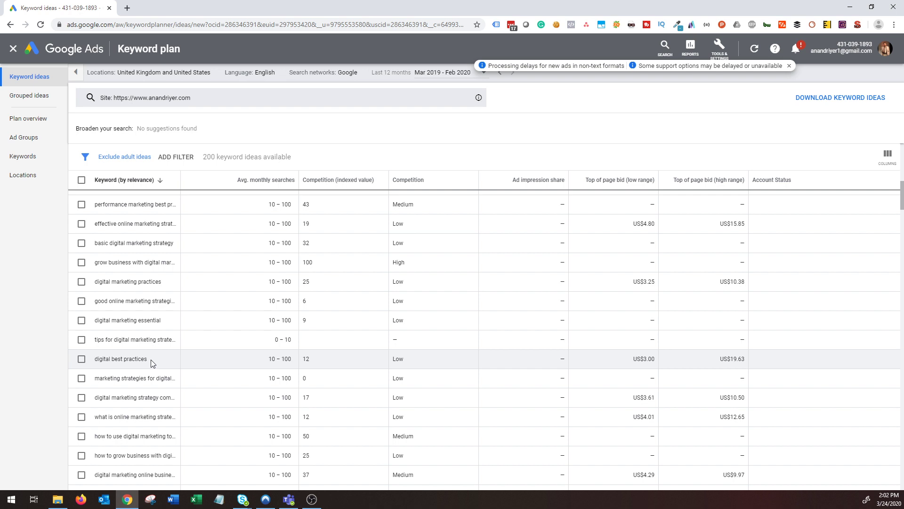
scroll(148, 359, down, 2)
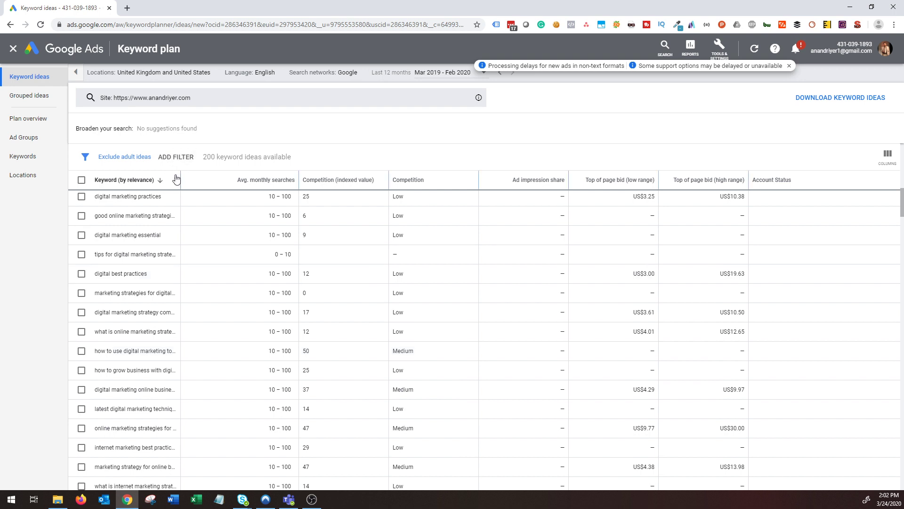
Step: Drag the Keyword column wider, scroll back to the top, and read the column header help
drag(181, 182, 259, 183)
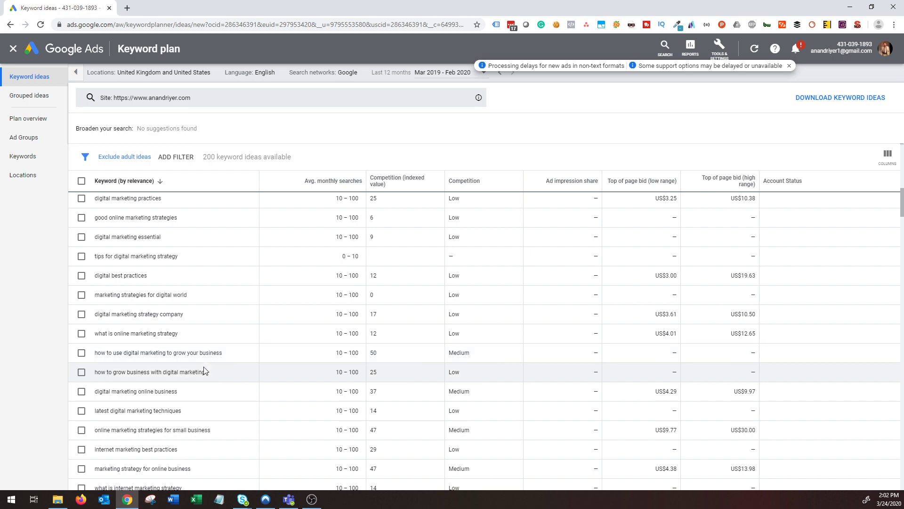
scroll(205, 367, up, 6)
scroll(206, 369, up, 6)
mouse_move(345, 182)
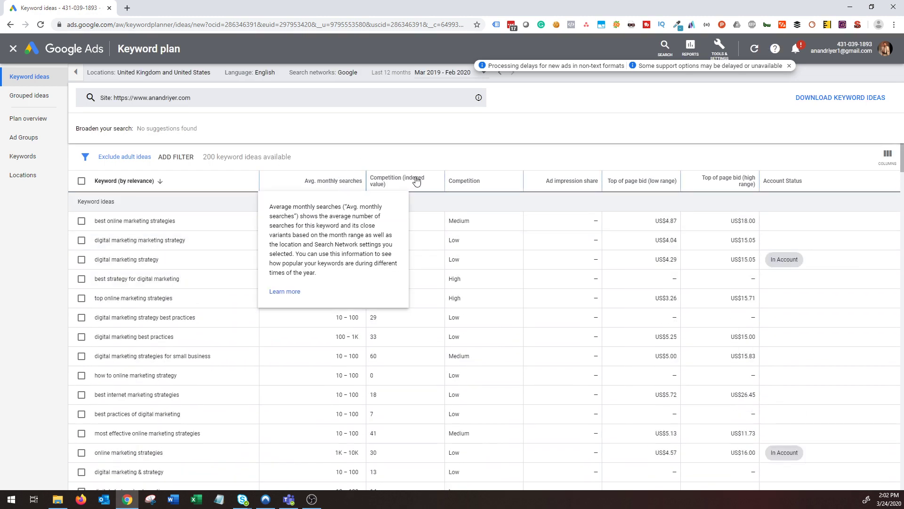
mouse_move(416, 181)
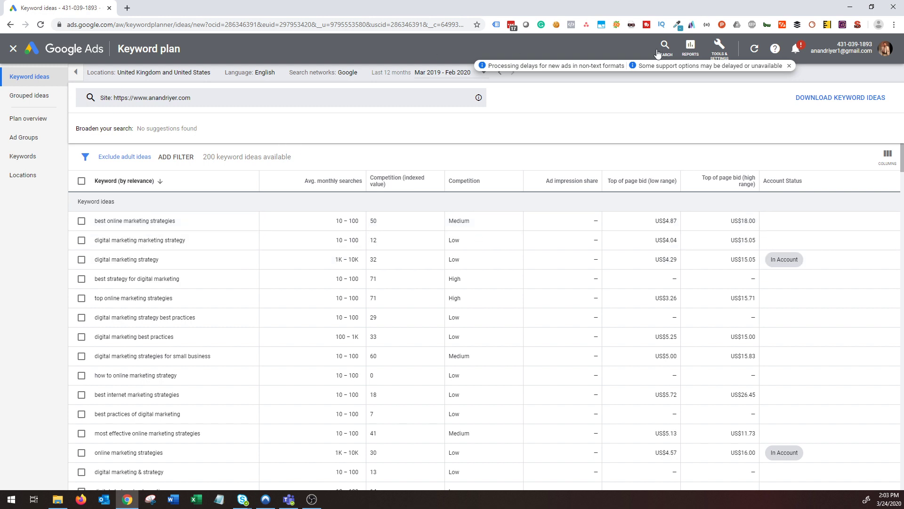
Step: Open Keyword Planner's 'Start with a website' option and begin entering the page address
click(719, 48)
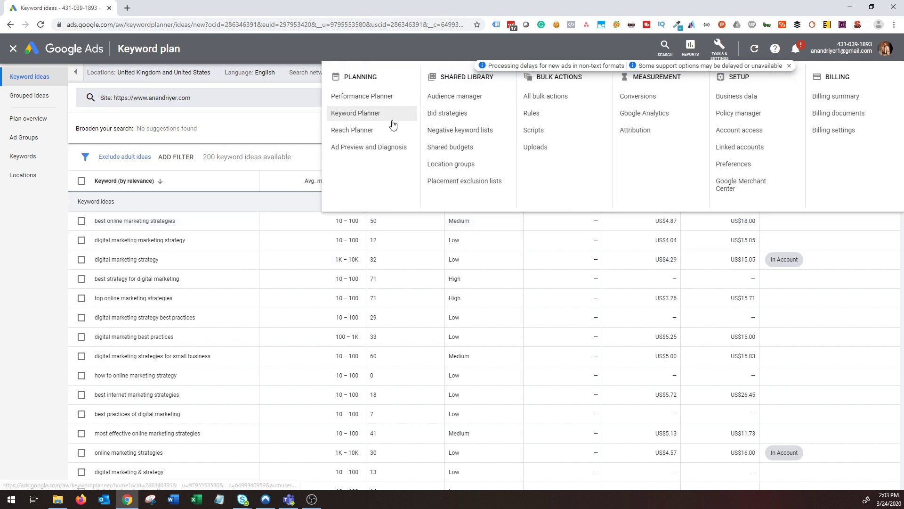
click(393, 125)
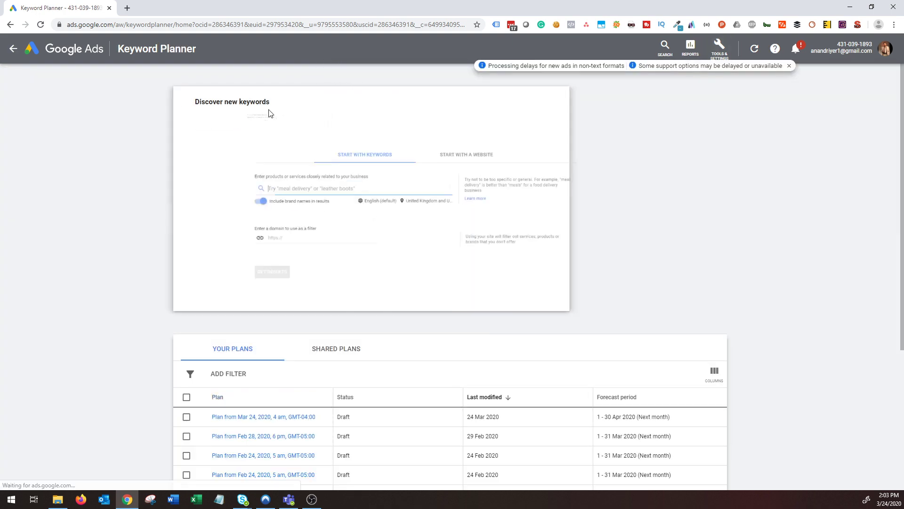
click(446, 132)
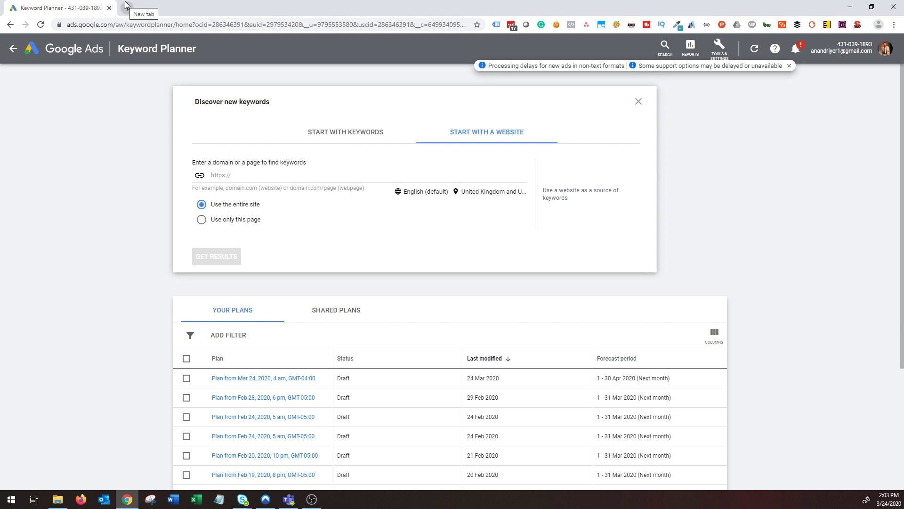
click(272, 184)
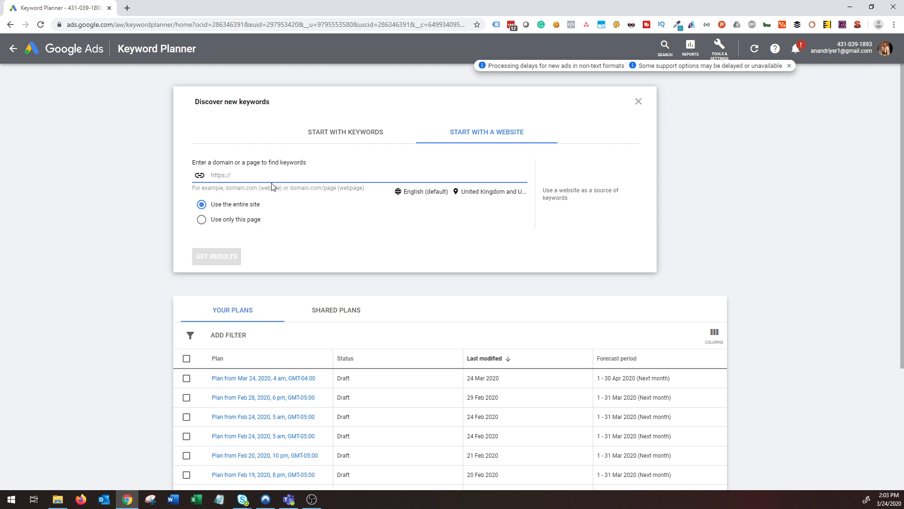
text(https://)
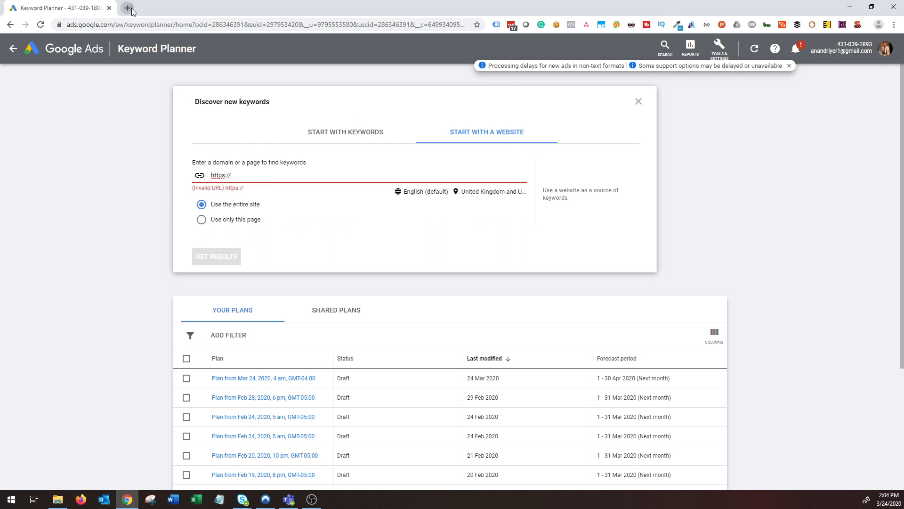
Step: Paste the anandriyer.com pharmaceutical digital marketing article URL as the source, using only this page
click(128, 8)
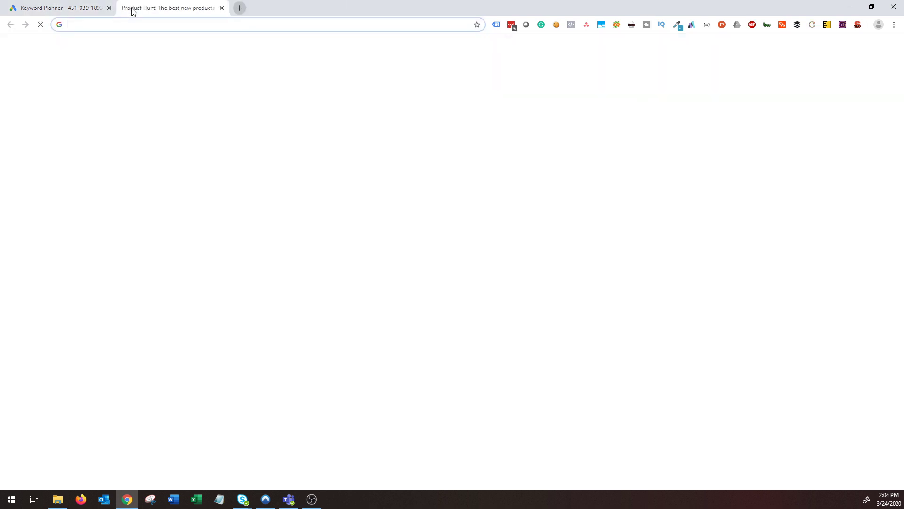
text(digital marke)
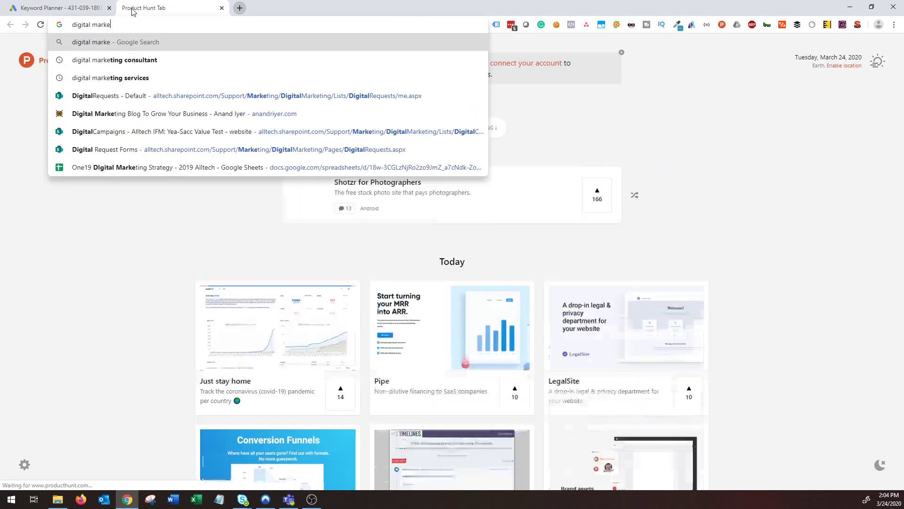
text(ting in pha)
key(Down)
key(Down)
key(Down)
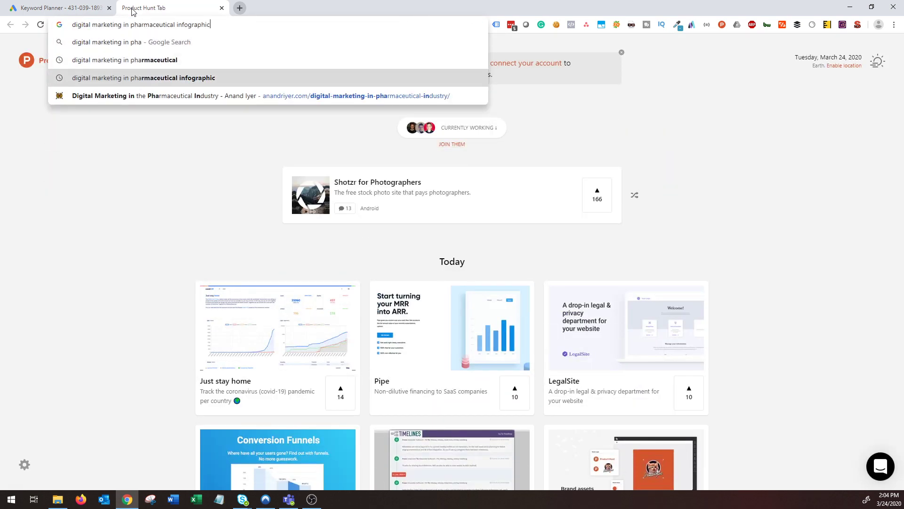
key(ctrl+a)
key(ctrl+c)
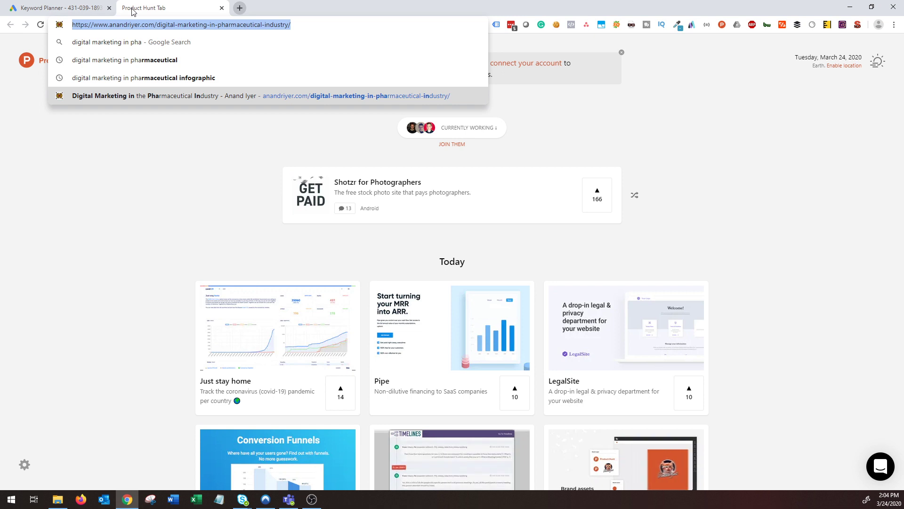
key(ctrl+shift+Tab)
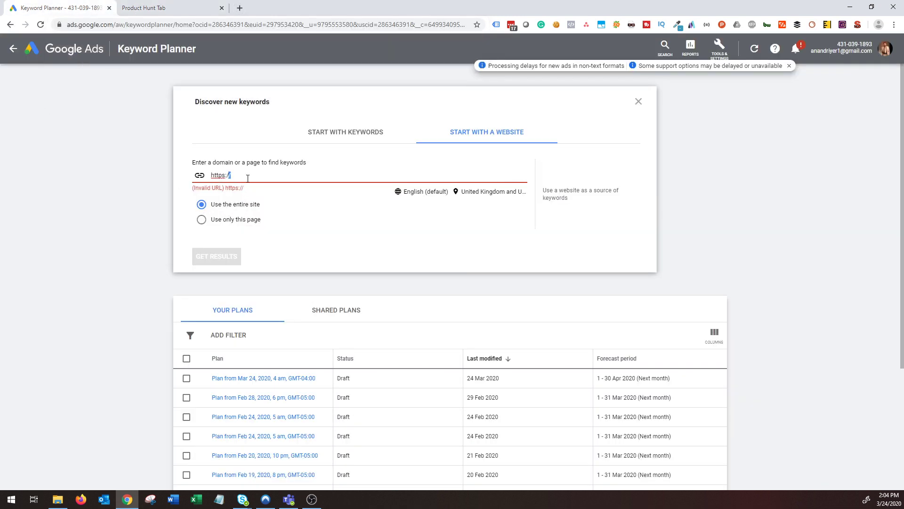
key(ctrl+v)
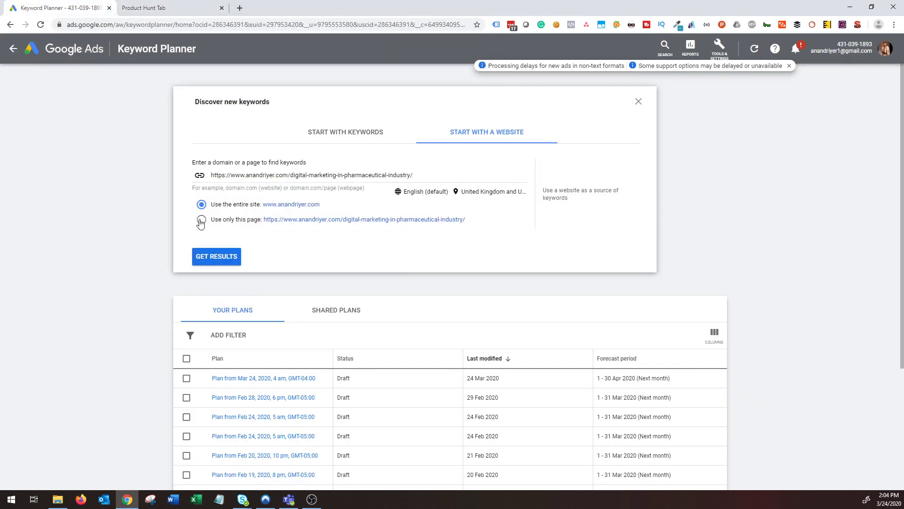
click(201, 220)
Step: Get results for the article page and scroll through the 751 keyword ideas
click(228, 258)
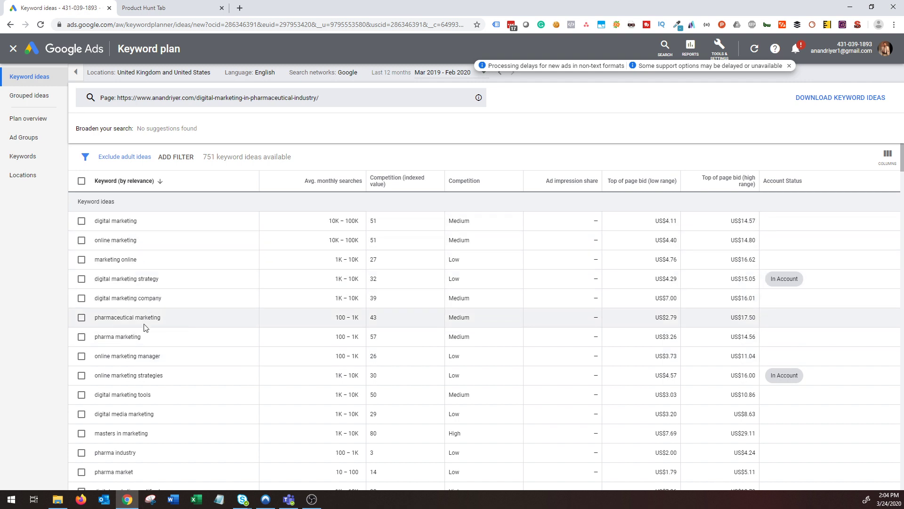
scroll(145, 326, down, 5)
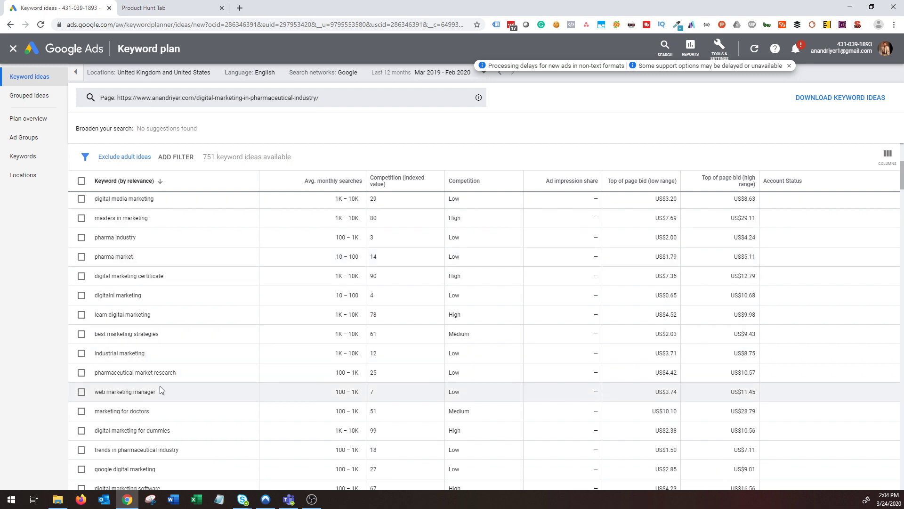
scroll(163, 386, down, 2)
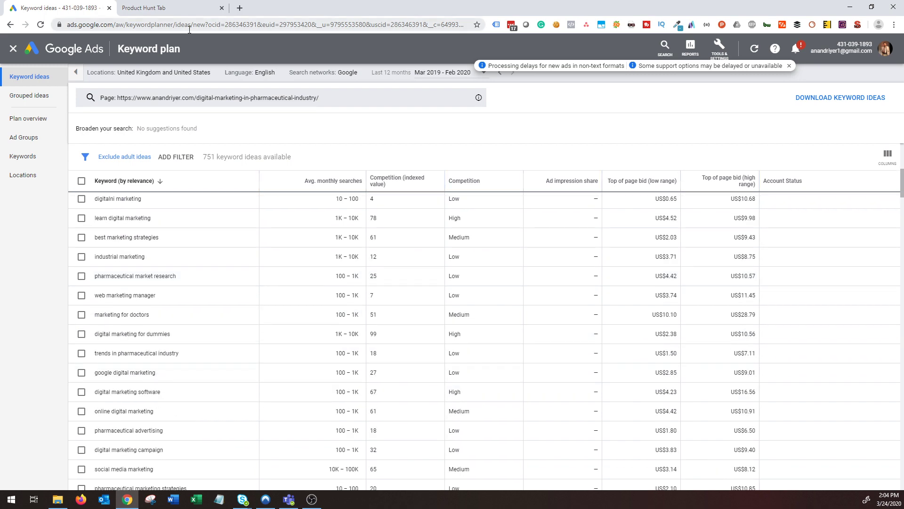
Step: Load the pharmaceutical digital marketing article in a new tab and scroll through it
click(240, 8)
key(ctrl+v)
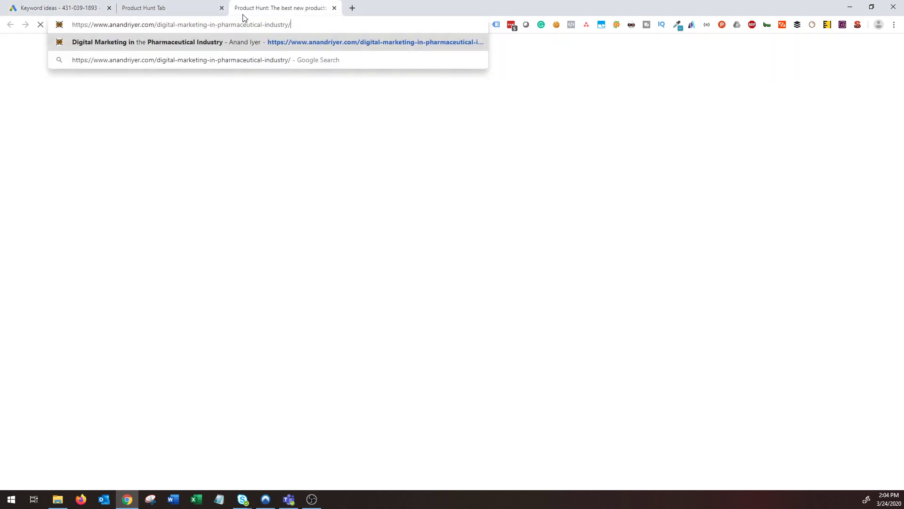
key(Return)
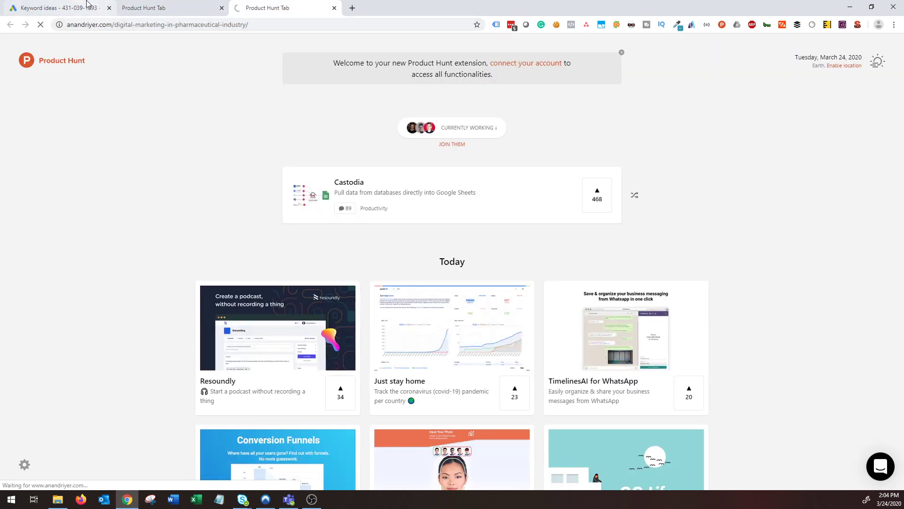
scroll(441, 268, down, 7)
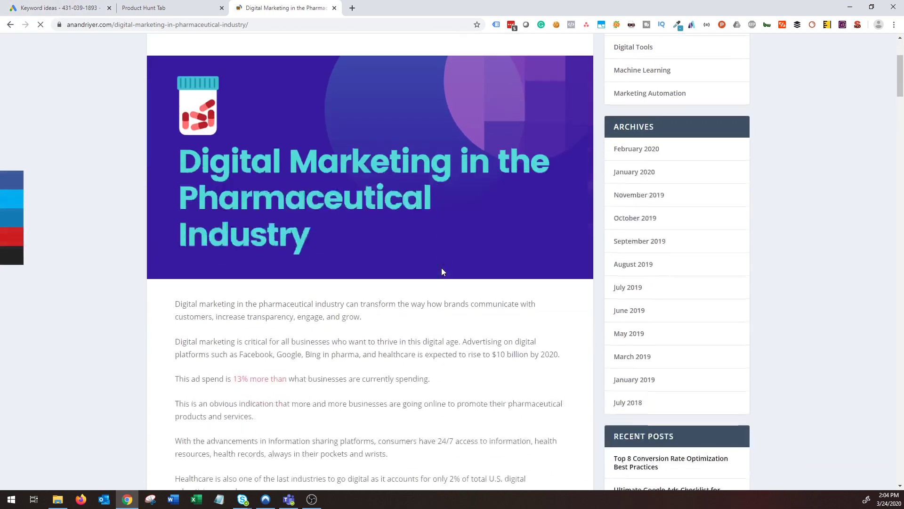
scroll(244, 246, down, 2)
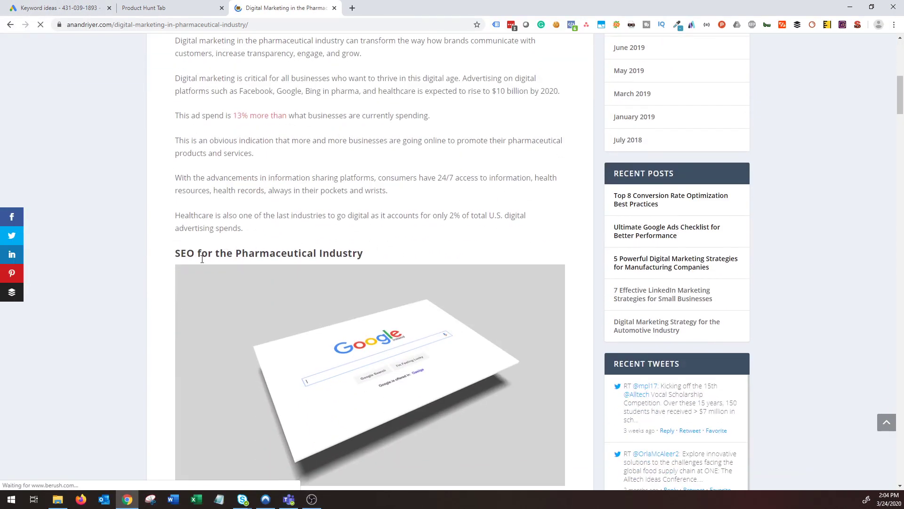
scroll(201, 257, down, 3)
scroll(290, 272, down, 2)
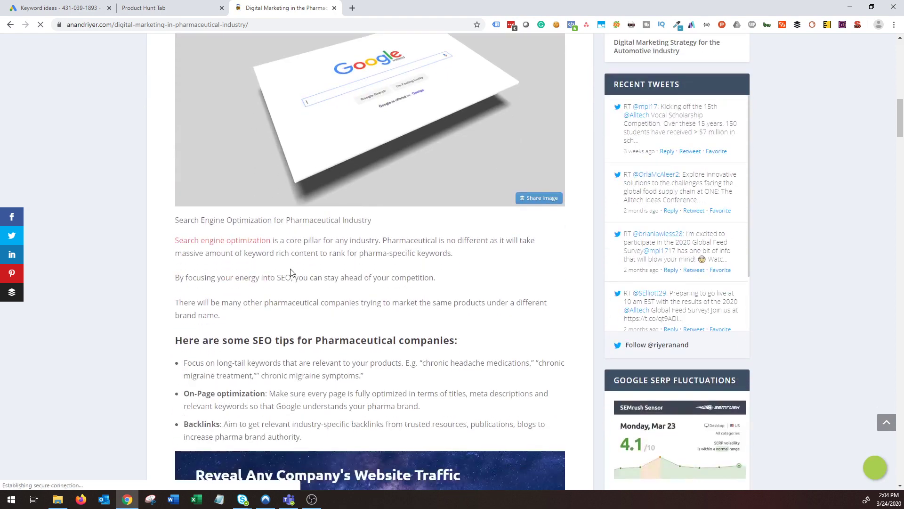
scroll(290, 272, down, 2)
scroll(341, 259, down, 2)
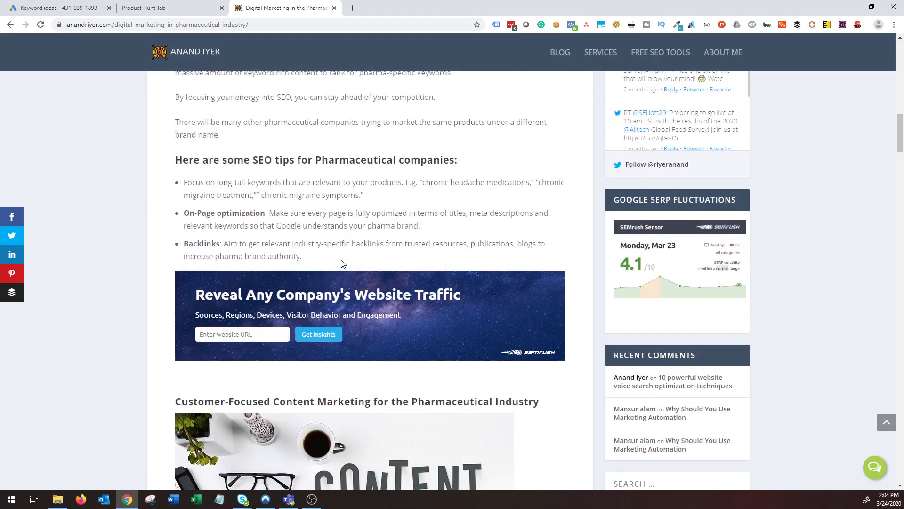
scroll(341, 264, down, 13)
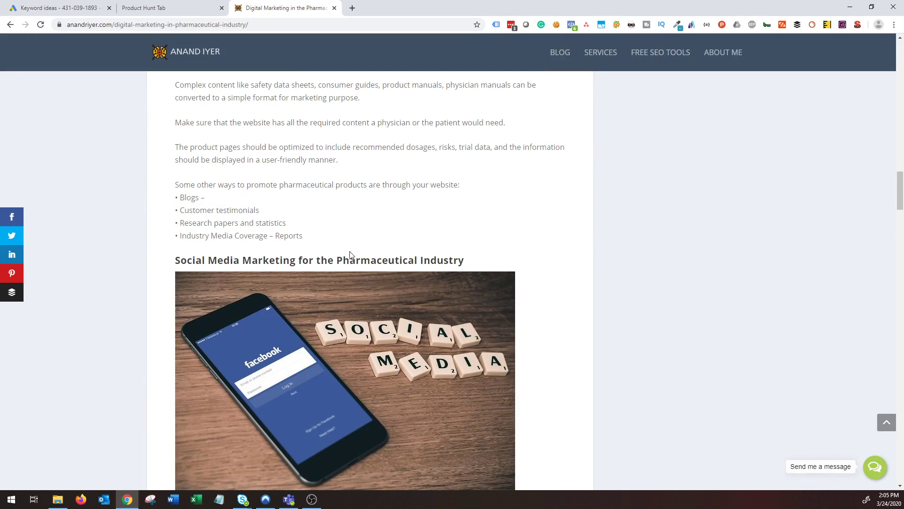
scroll(365, 165, down, 7)
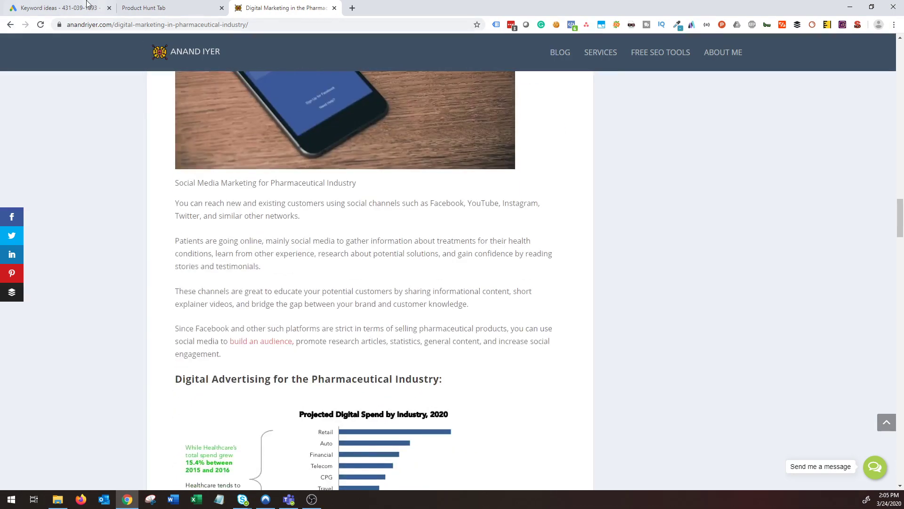
Step: Compare the keyword ideas with the article, finishing back on the ideas list
key(ctrl+1)
scroll(193, 264, down, 1)
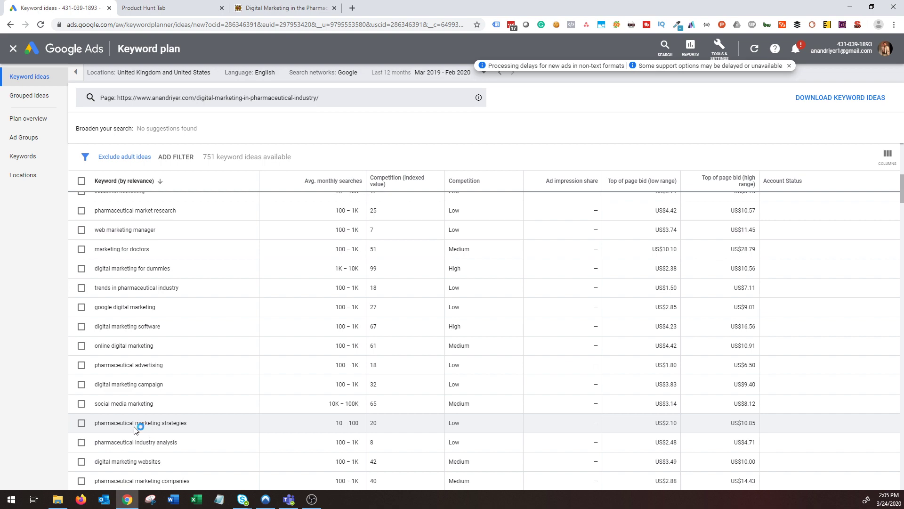
scroll(99, 424, up, 1)
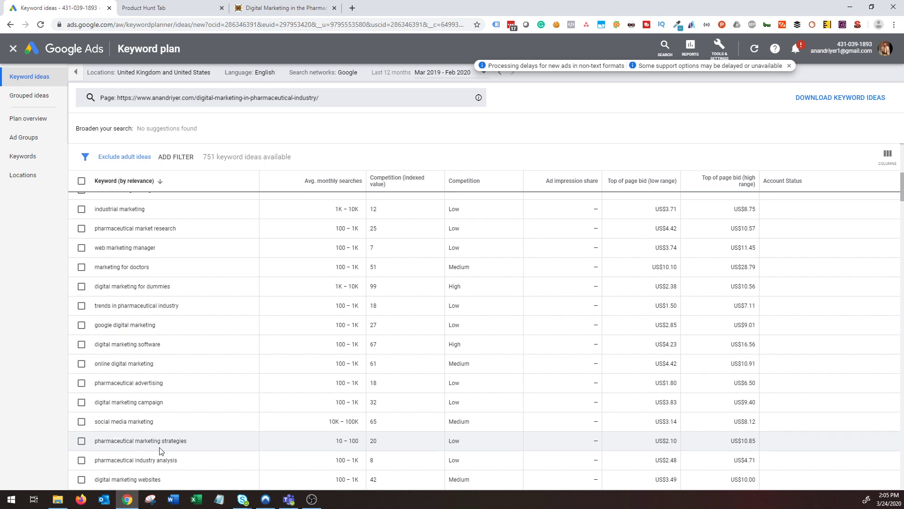
click(283, 8)
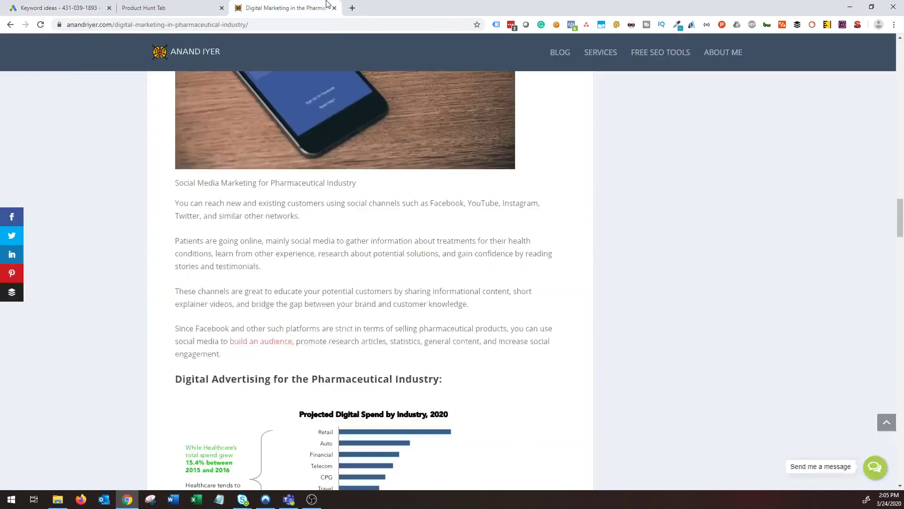
scroll(366, 300, up, 8)
scroll(367, 300, up, 15)
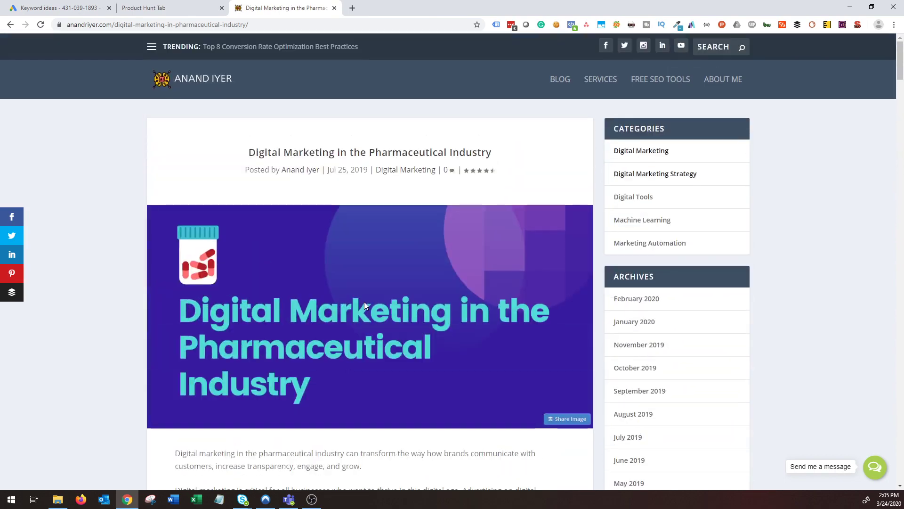
scroll(276, 335, down, 4)
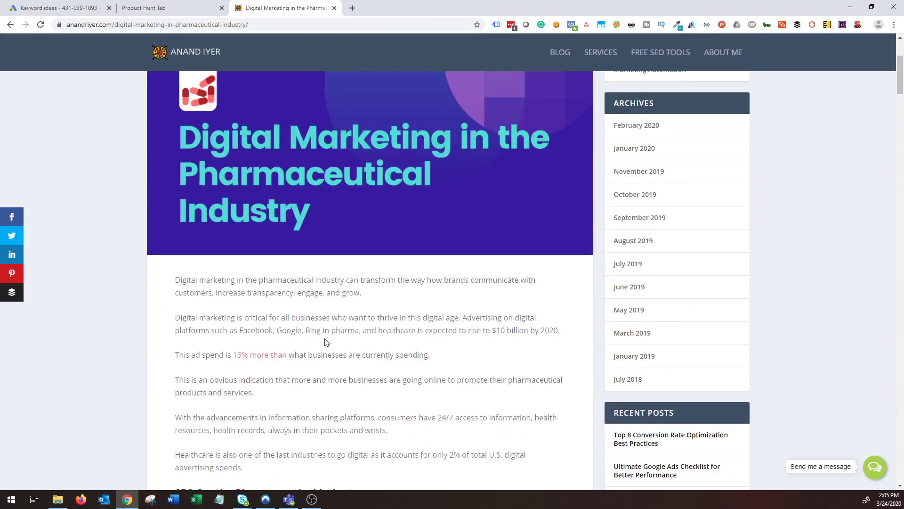
key(ctrl+1)
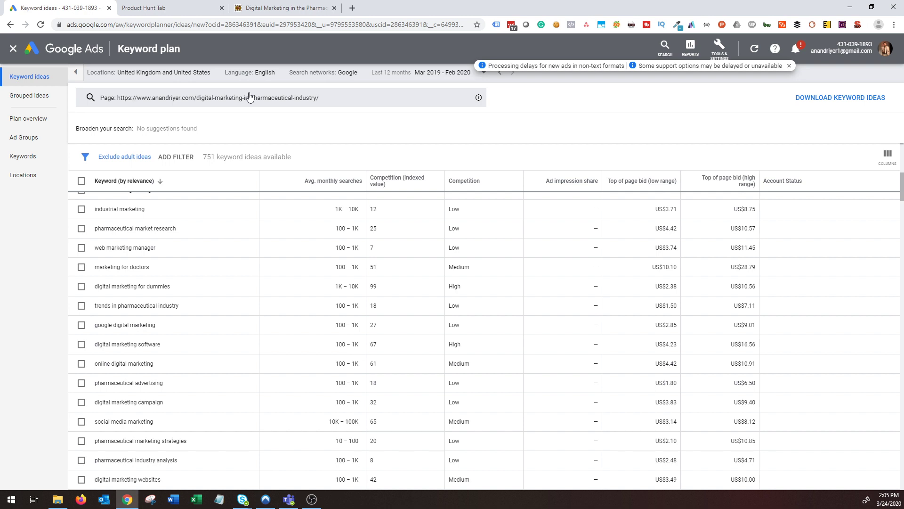
Step: Tick six ideas, from 'industrial marketing' to 'digital media marketing', and start a new ad group
click(82, 208)
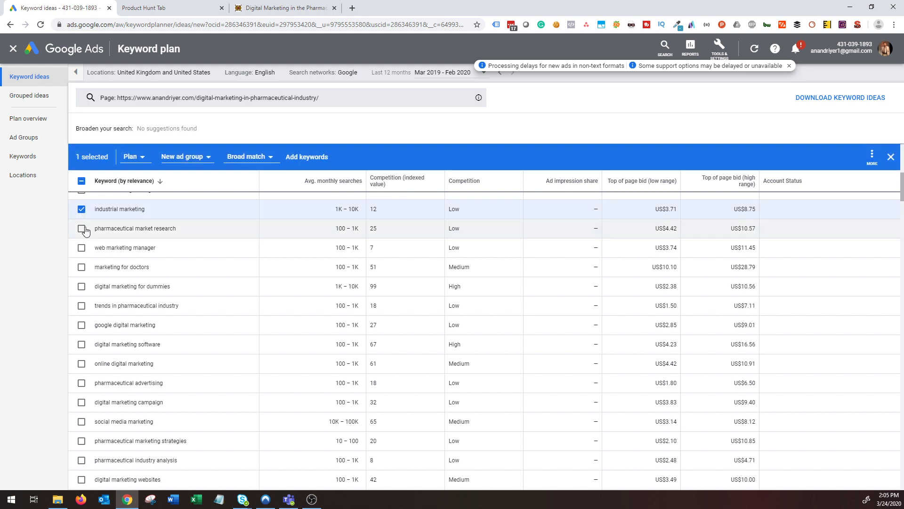
click(81, 228)
click(81, 247)
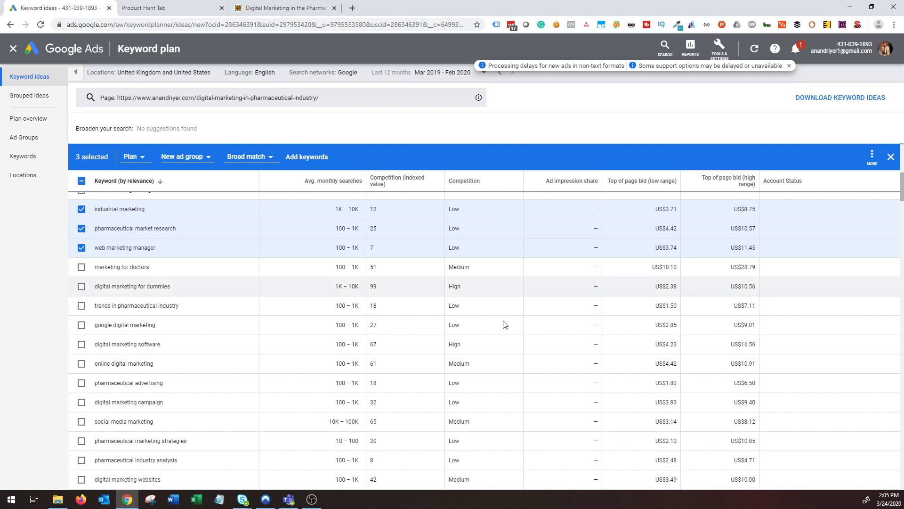
scroll(503, 323, up, 5)
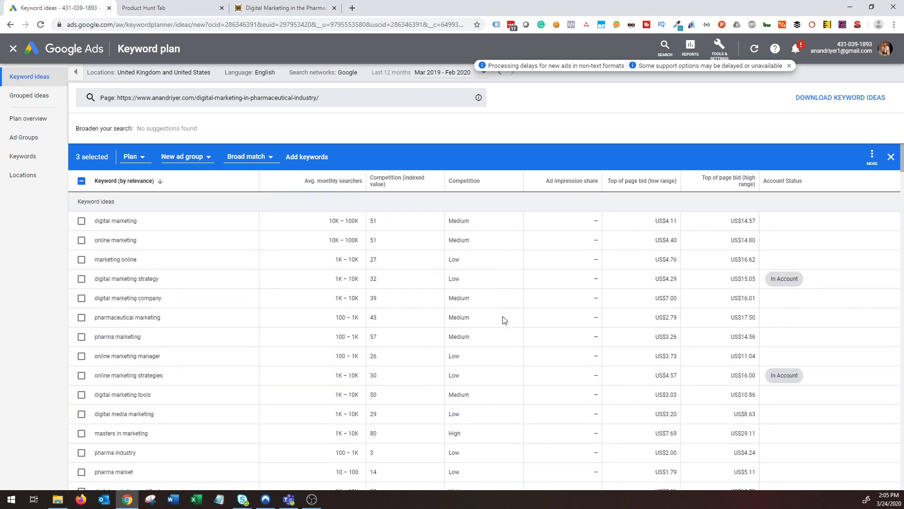
scroll(87, 255, down, 3)
click(82, 244)
click(81, 262)
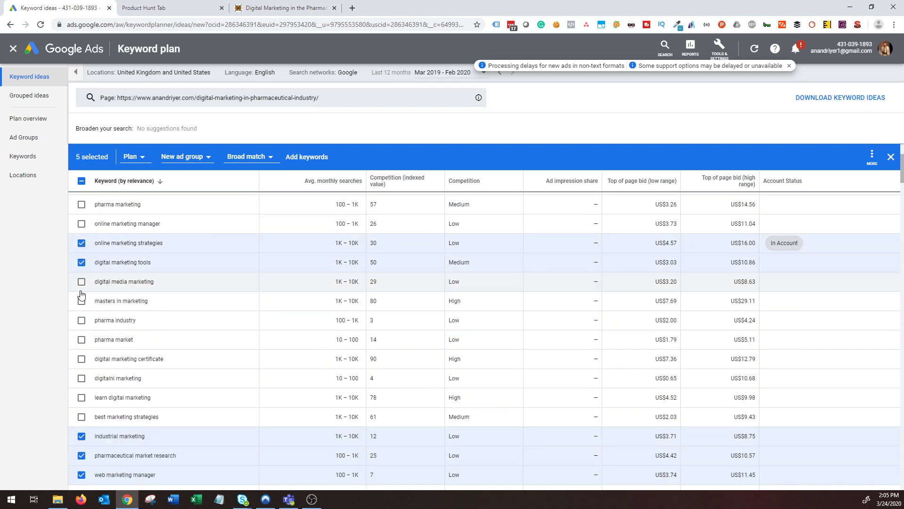
click(81, 281)
click(188, 156)
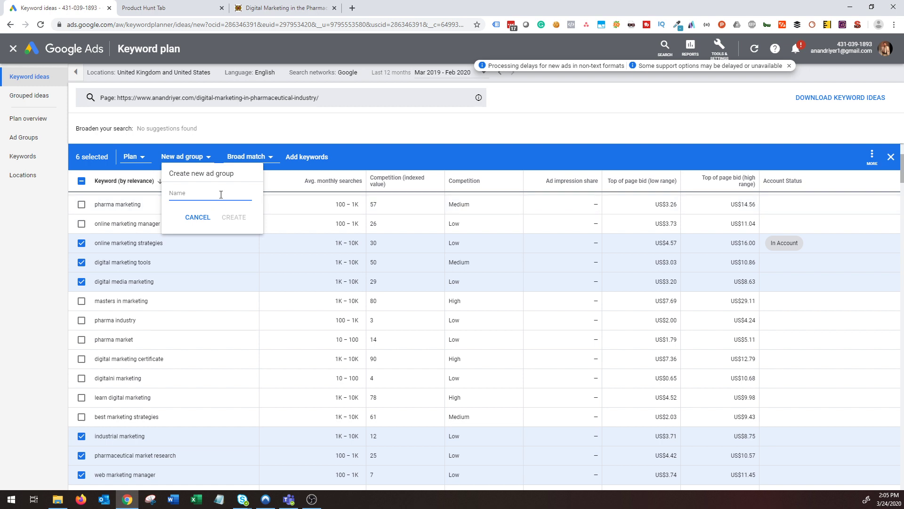
Step: Create the 'Digital Marketing In Pharma' ad group with phrase match and view its forecast
text(Digital Marketing In Pharma)
click(234, 217)
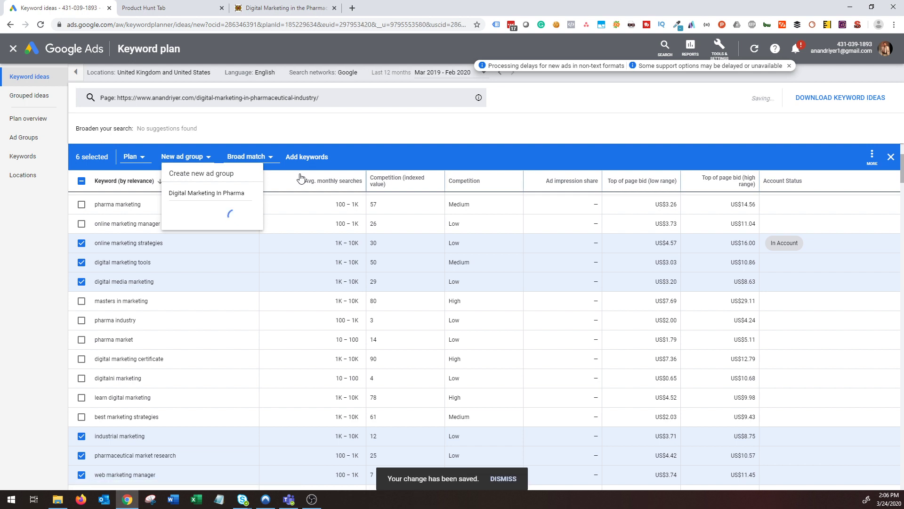
click(282, 158)
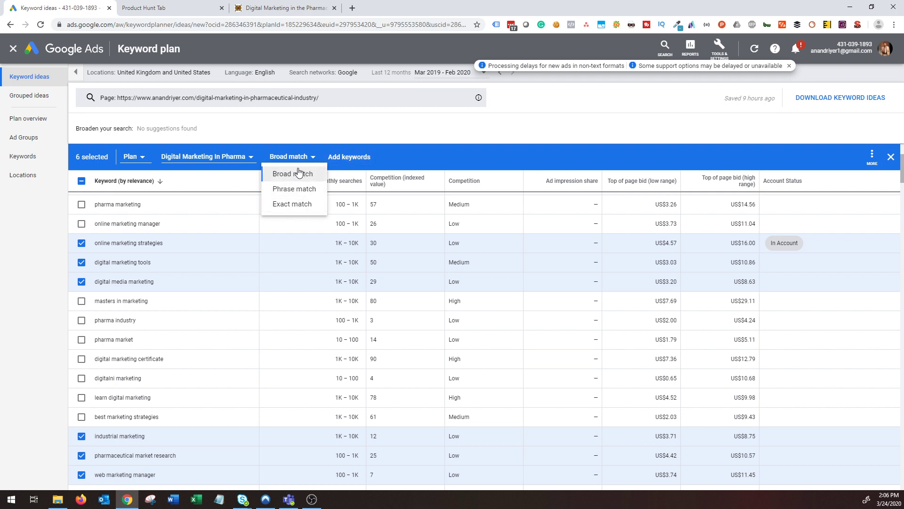
click(294, 189)
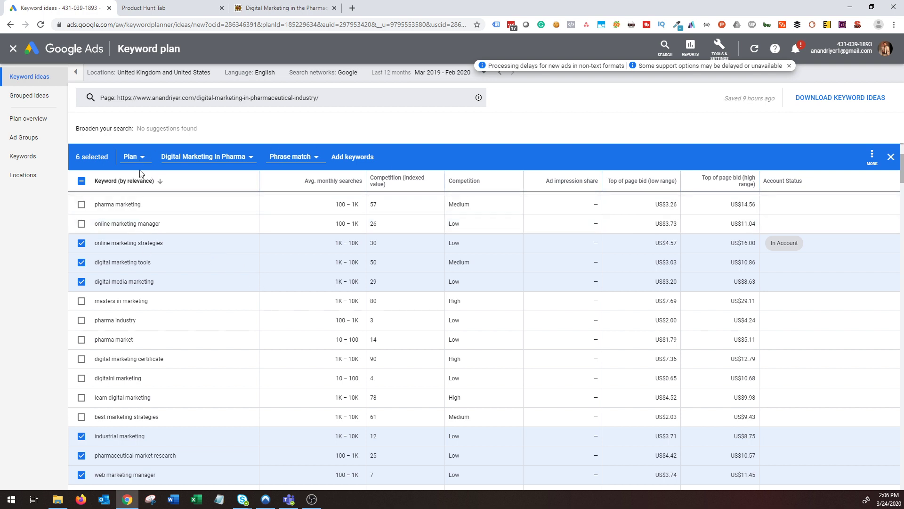
click(26, 139)
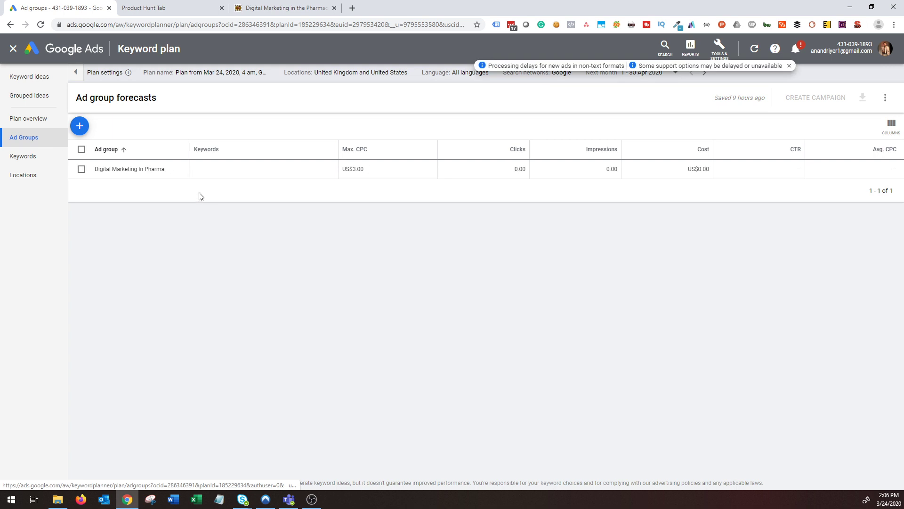
Step: Select the Digital Marketing In Pharma ad group, check the empty plan overview, then return to ideas
click(105, 172)
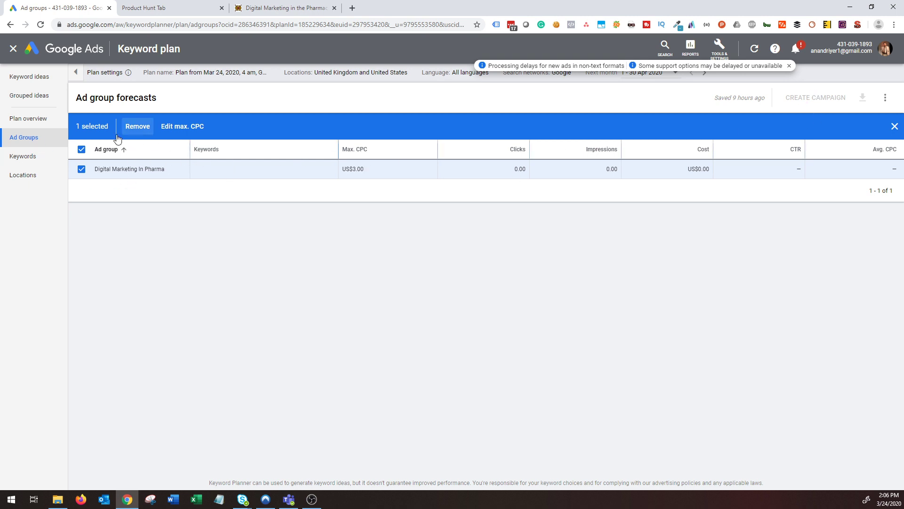
click(17, 121)
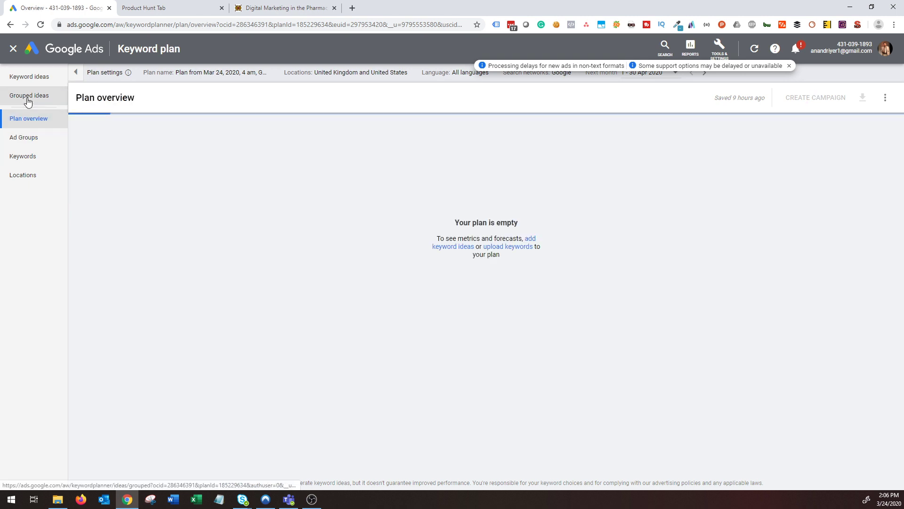
click(20, 77)
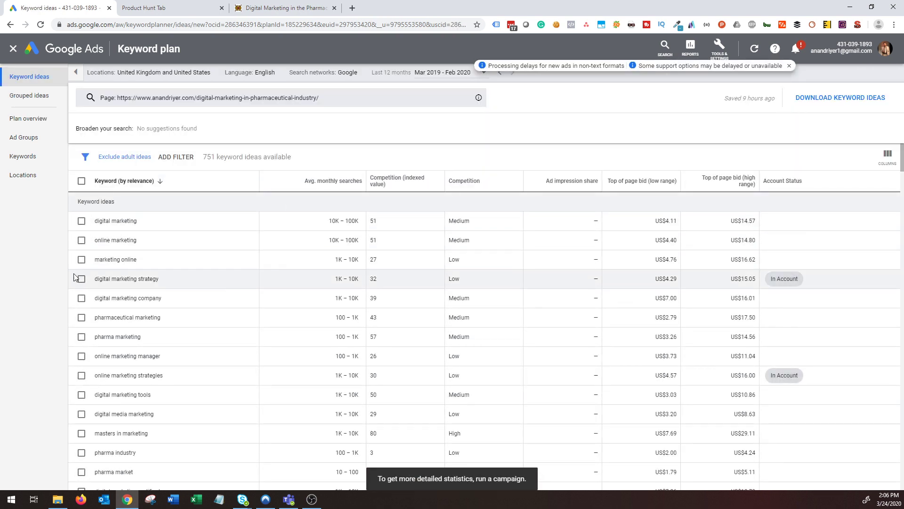
Step: Add three pharma and digital-marketing keywords to the plan; forecast shows 21 clicks for US$49
click(82, 278)
click(82, 298)
click(81, 317)
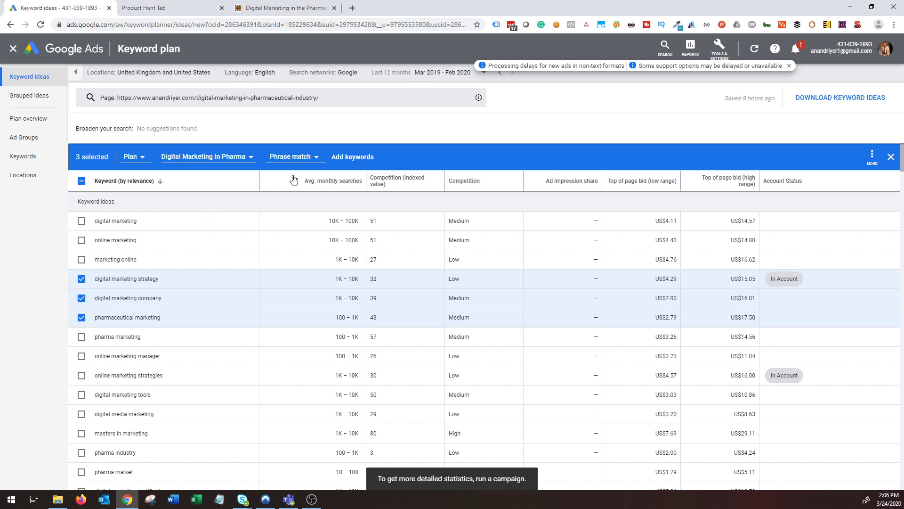
click(351, 156)
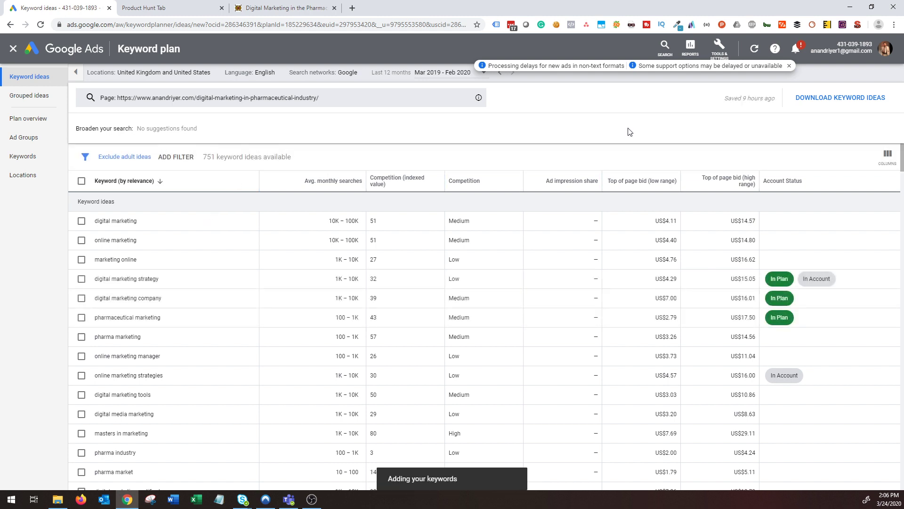
click(30, 144)
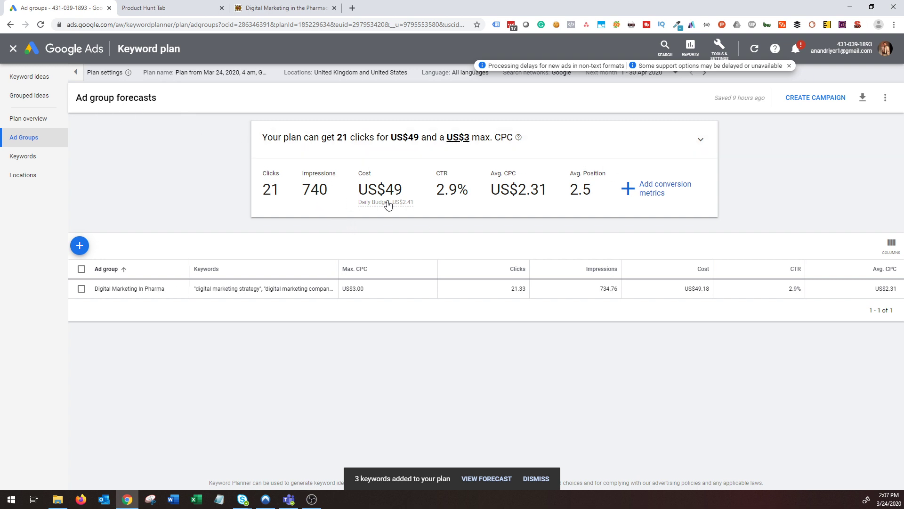
click(402, 208)
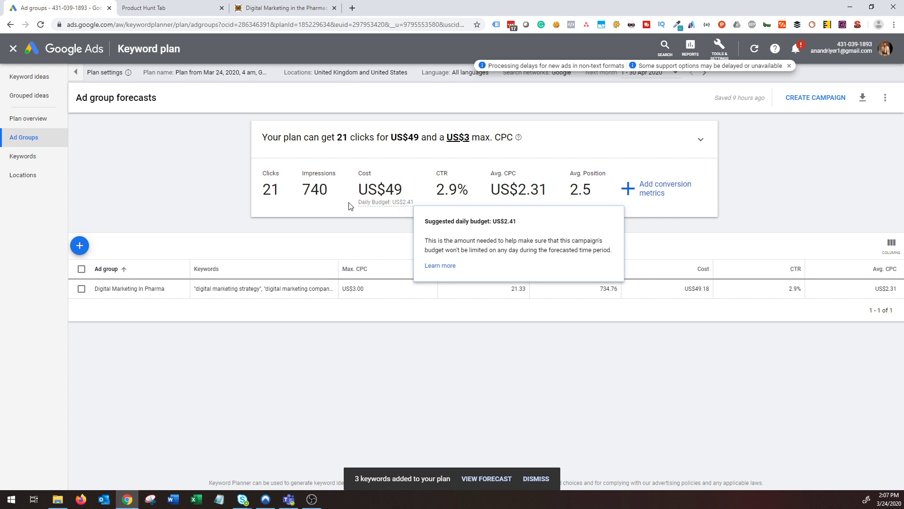